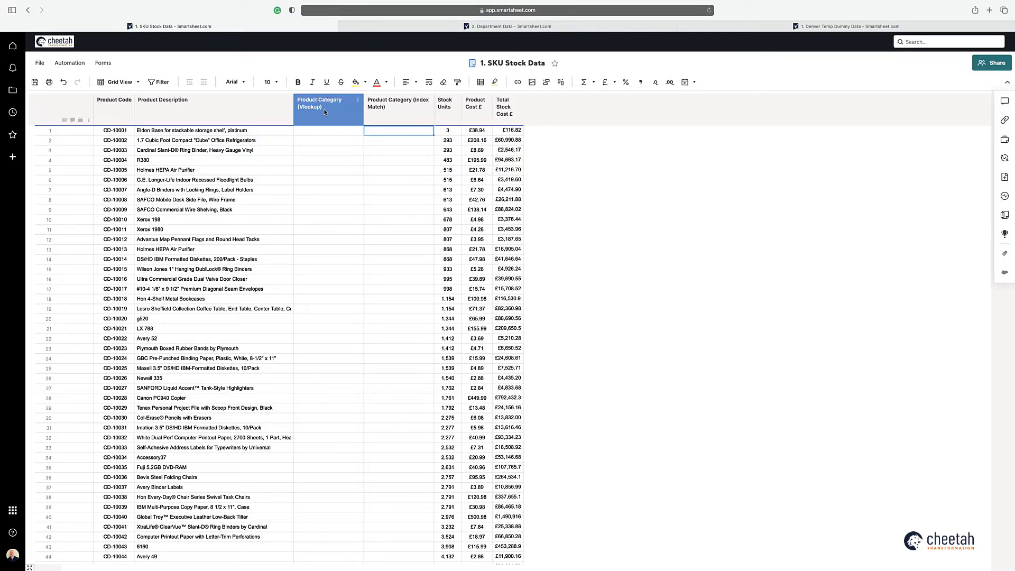
Start a VLOOKUP formula in row 1 of Product Category (Vlookup) on 1. SKU Stock Data, using that row's Product Code as search value
click(491, 27)
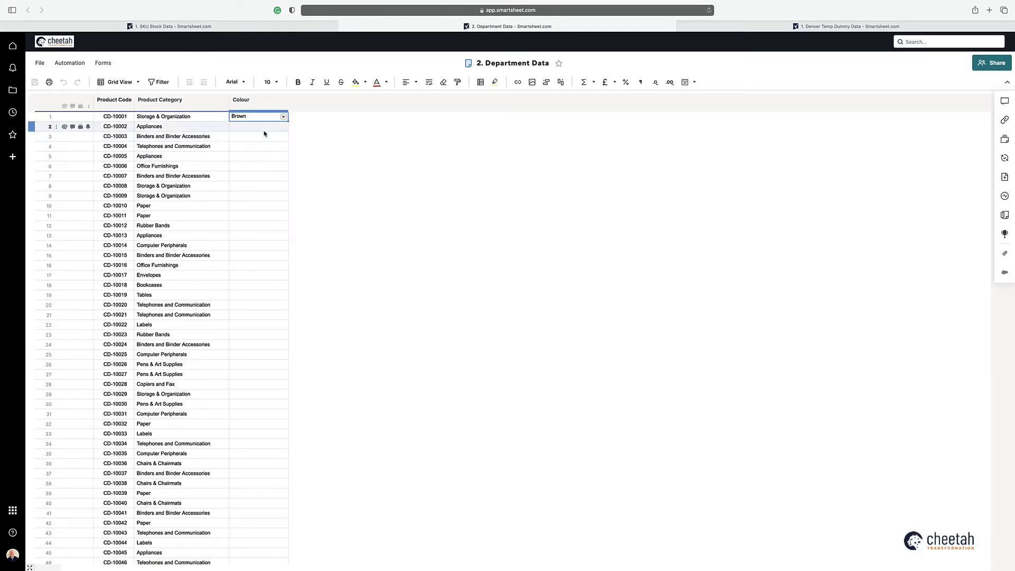
click(169, 26)
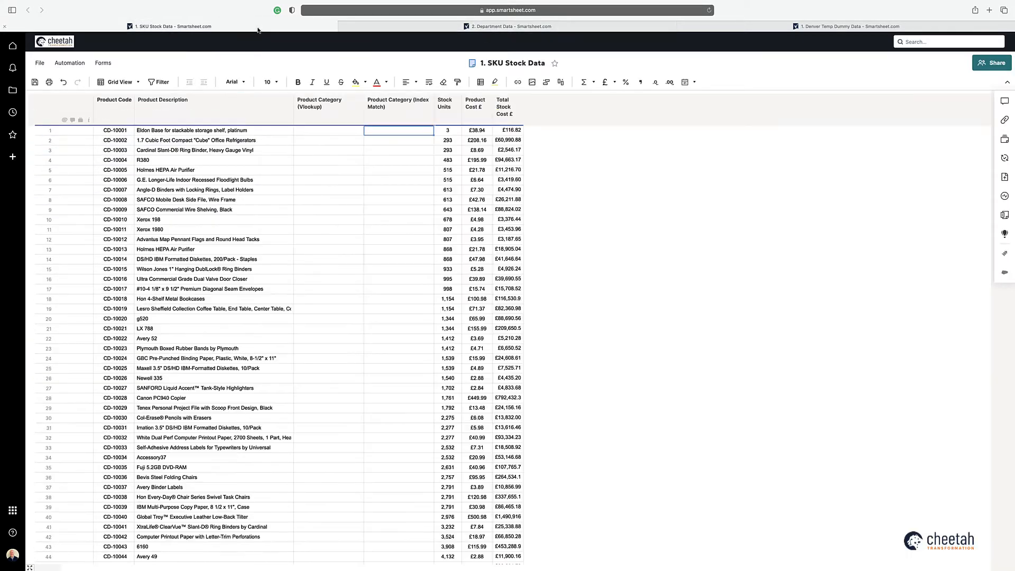
click(323, 132)
text(=vlookup()
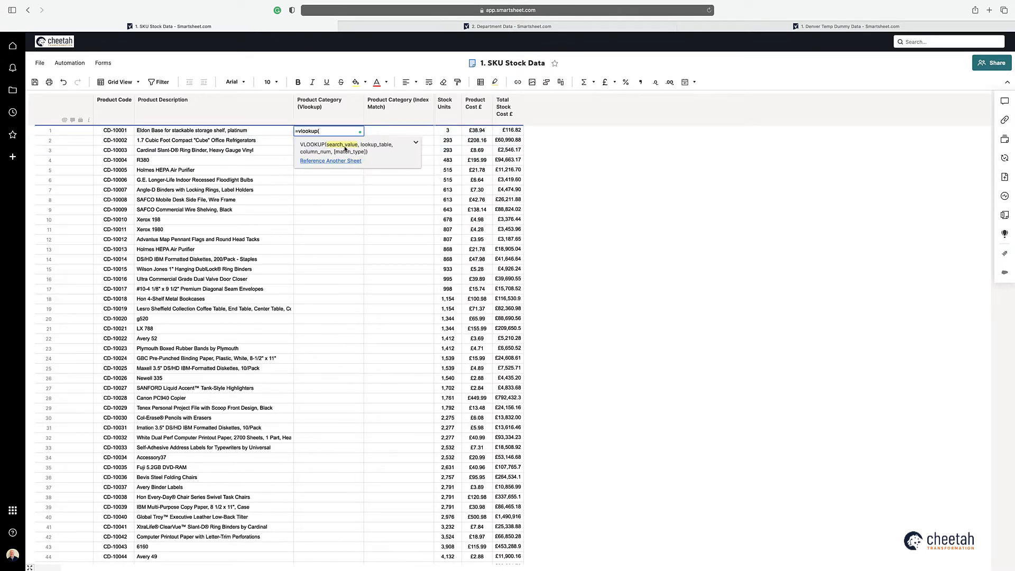
click(113, 132)
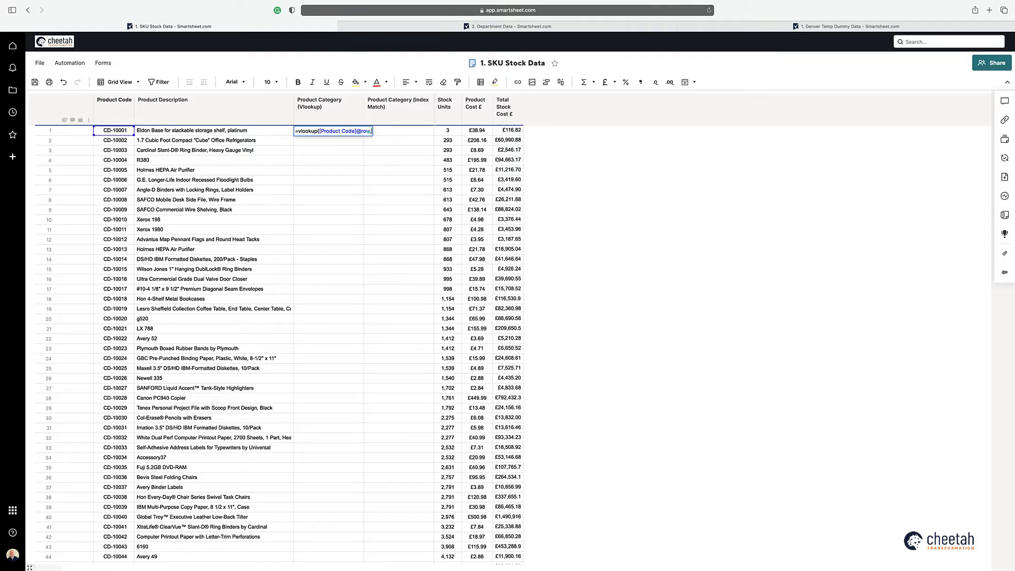
text(,)
Reference the Product Code and Product Category columns of the 2. Department Data sheet as the VLOOKUP's lookup table
click(317, 161)
click(325, 138)
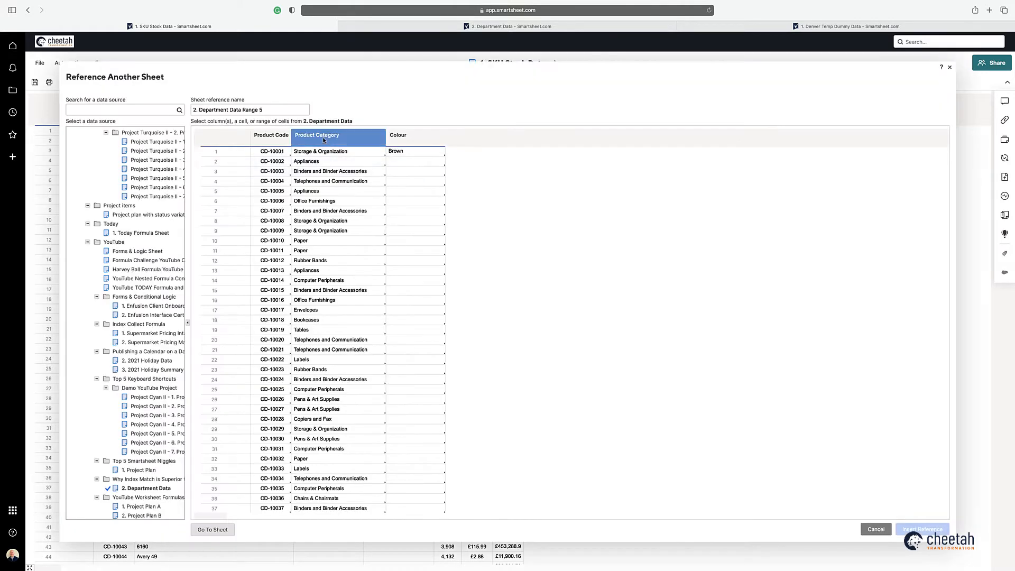
click(271, 135)
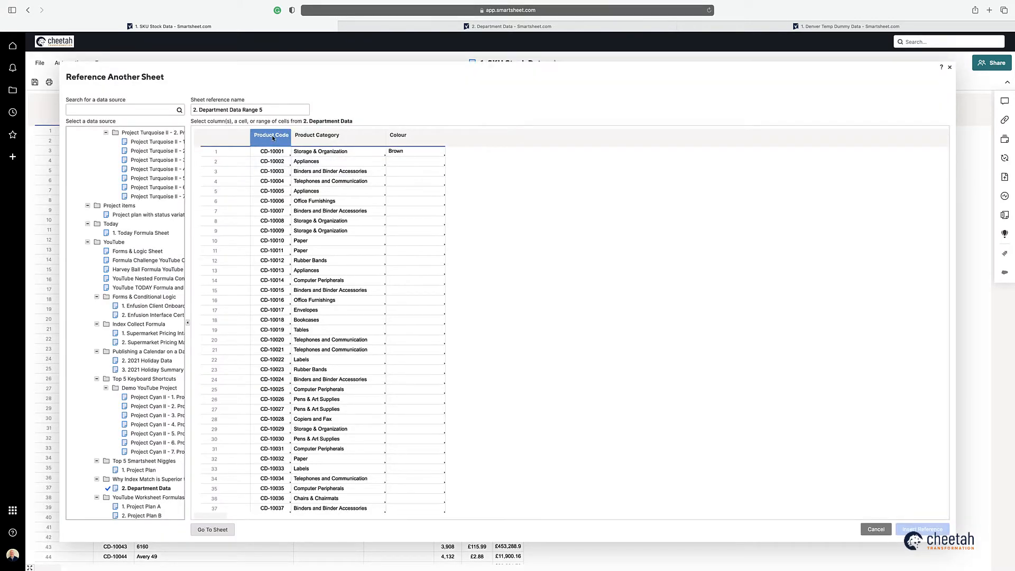
shift+click(317, 135)
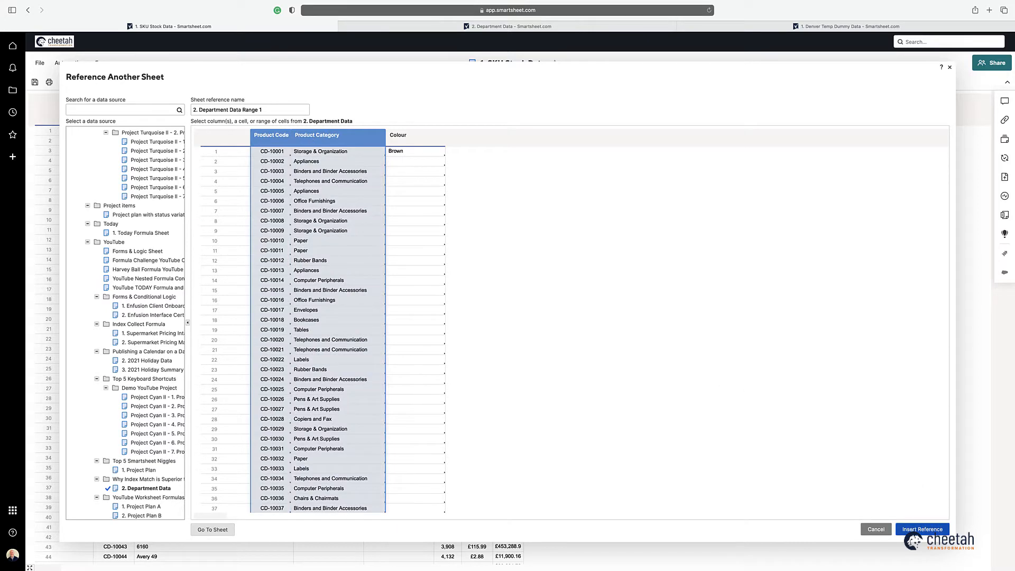
click(923, 529)
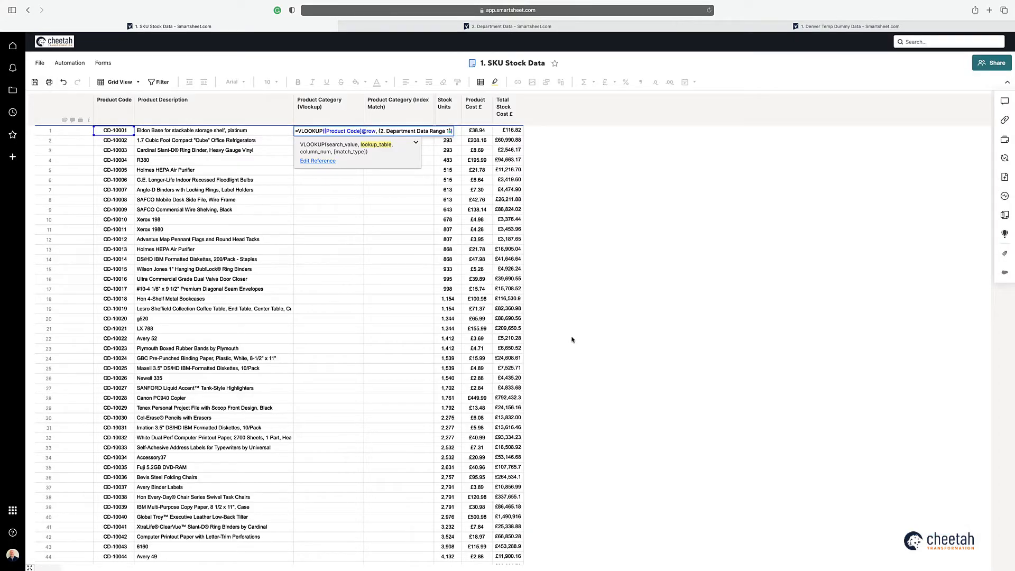
Complete the VLOOKUP formula with column number 2 and match type false
click(451, 131)
text(,2,false)
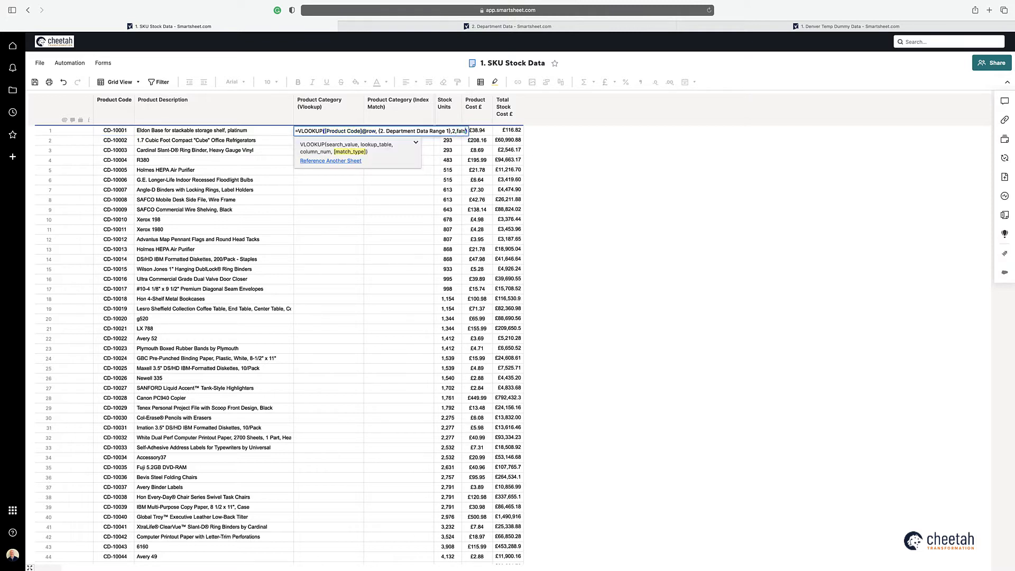
key(Return)
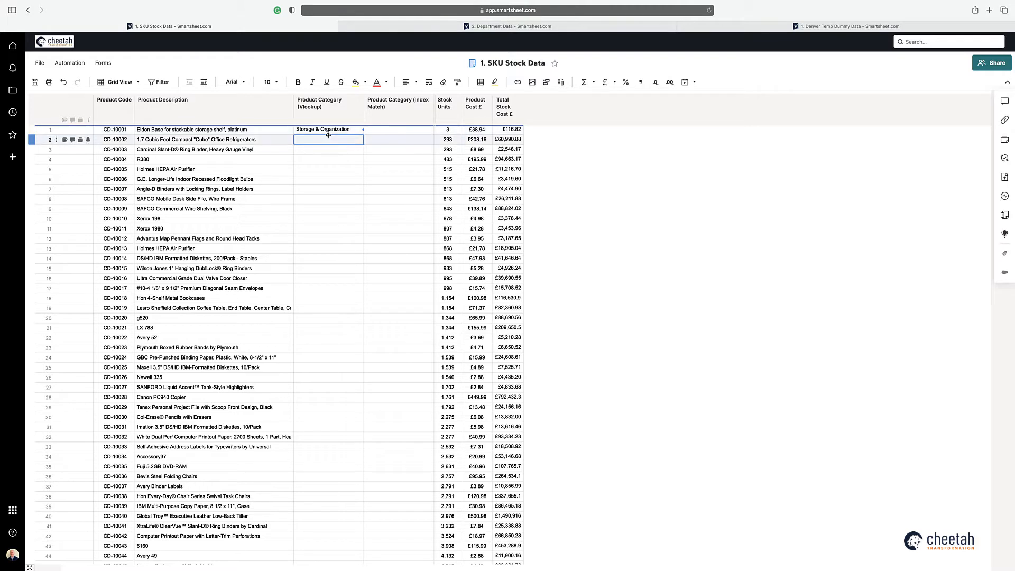
Start an INDEX formula in row 1 of Product Category (Index Match), with the Product Category column of 2. Department Data as its range
click(376, 131)
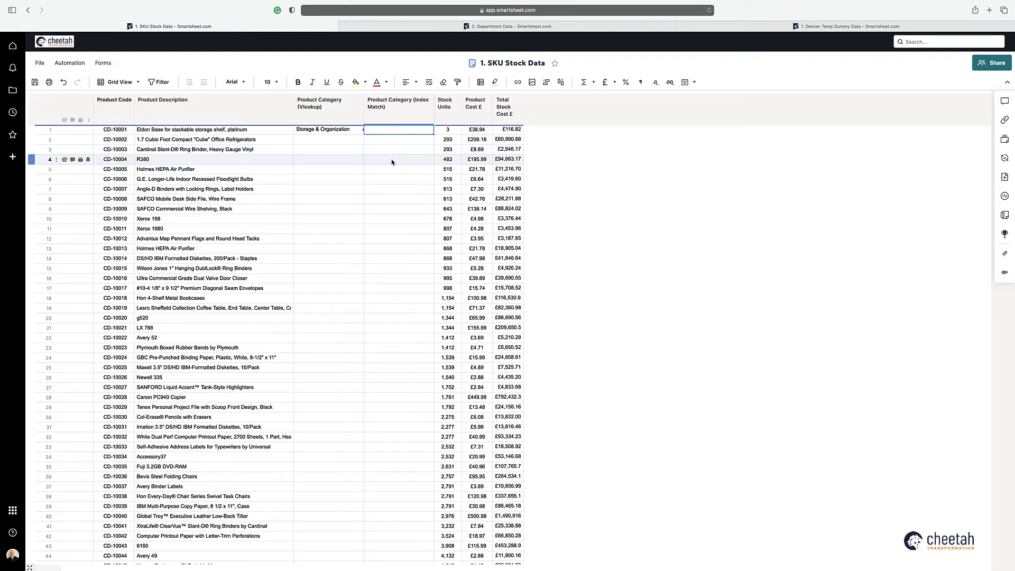
text(=in)
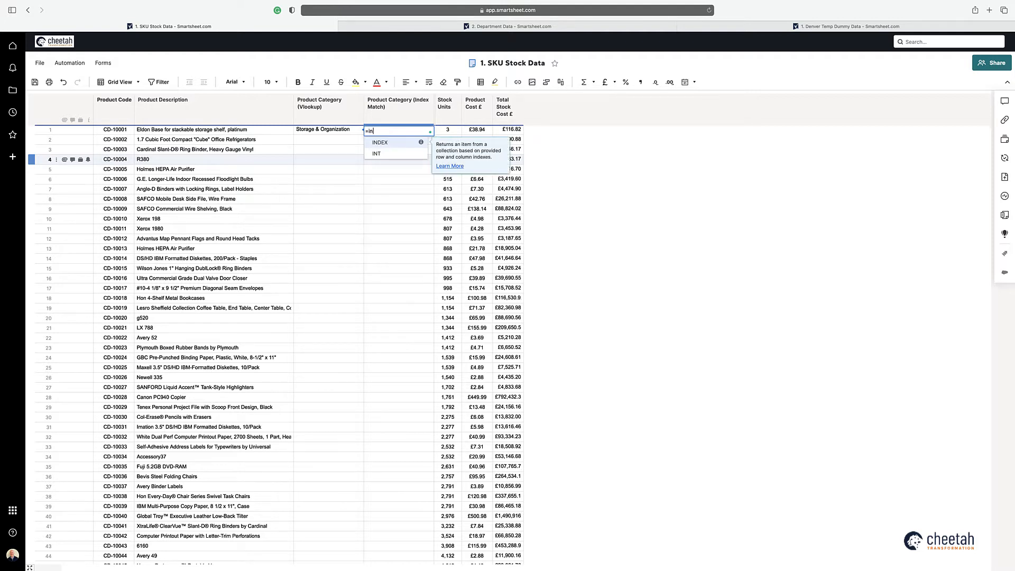
text(dex()
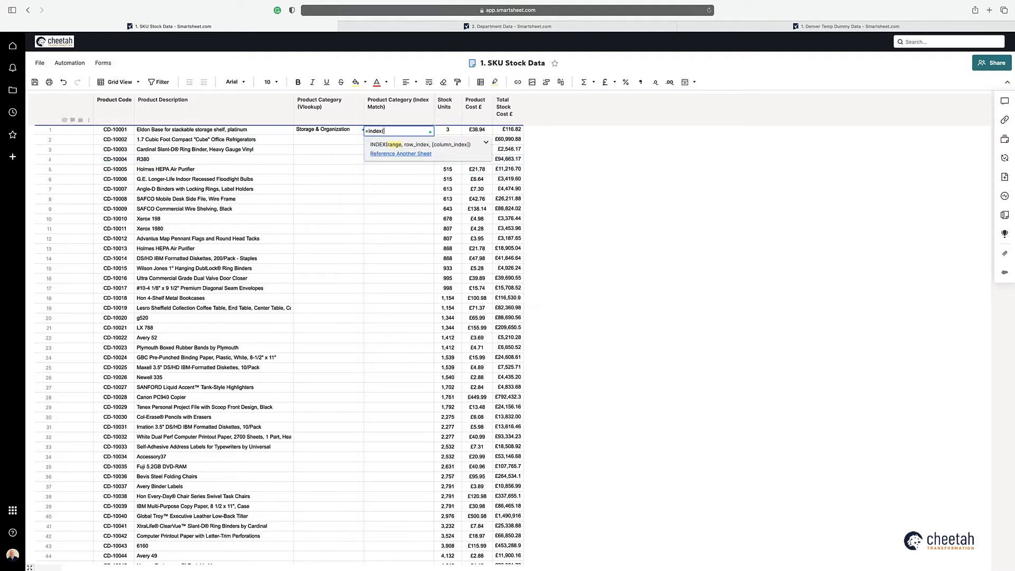
click(417, 154)
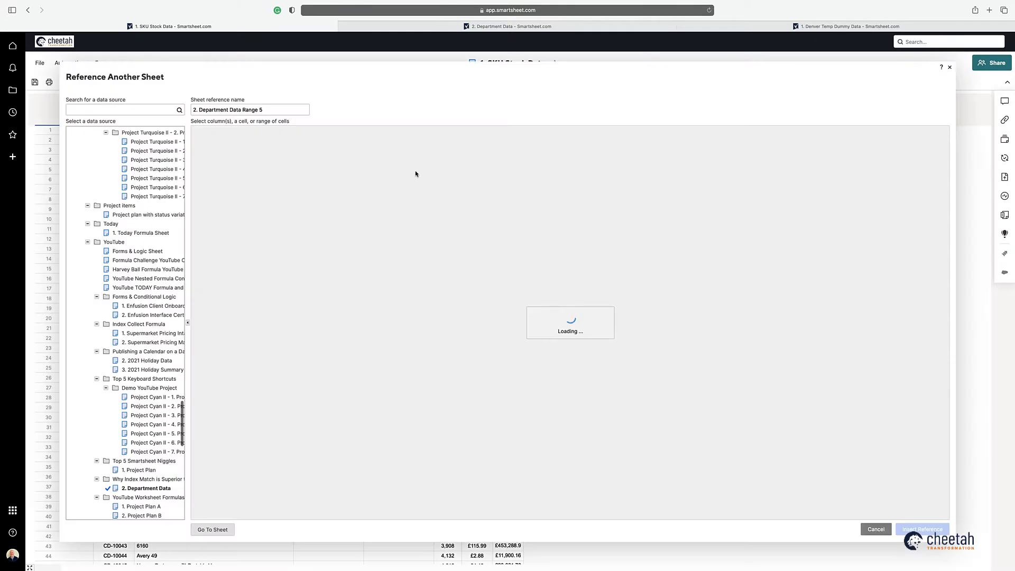
click(318, 136)
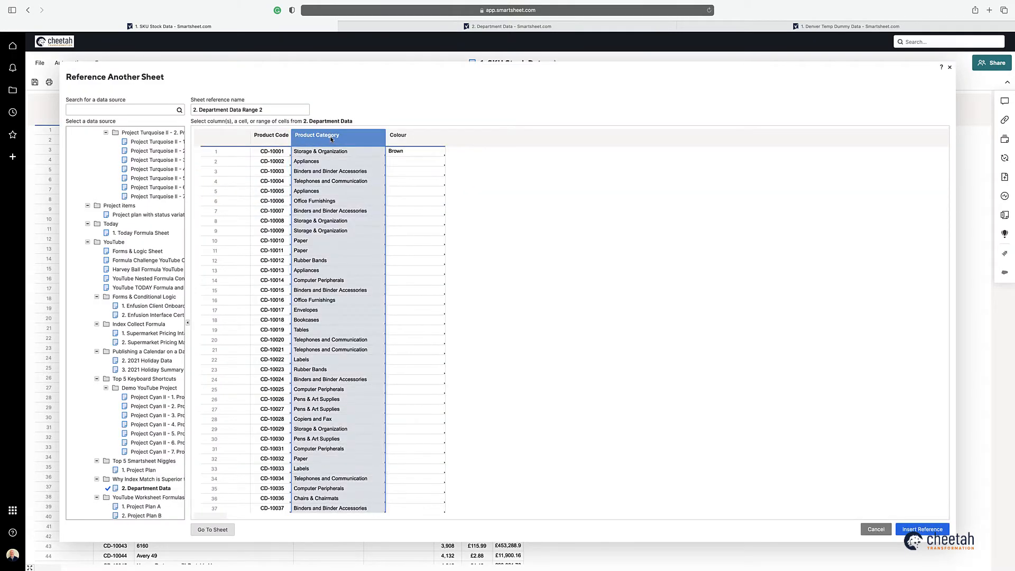
click(926, 529)
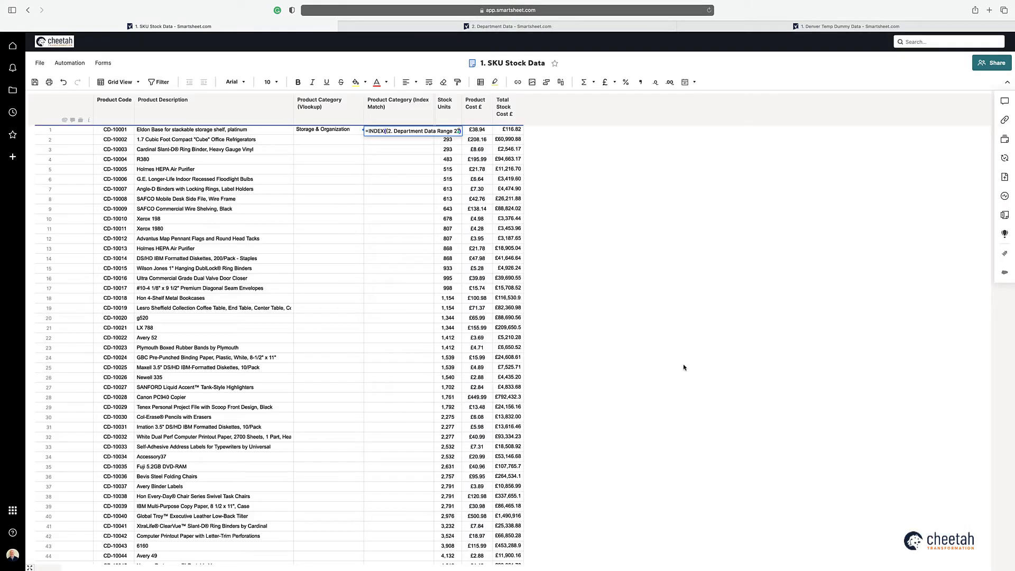
Nest a MATCH function that searches row 1's Product Code in the Product Code column of 2. Department Data
text(, MATCH()
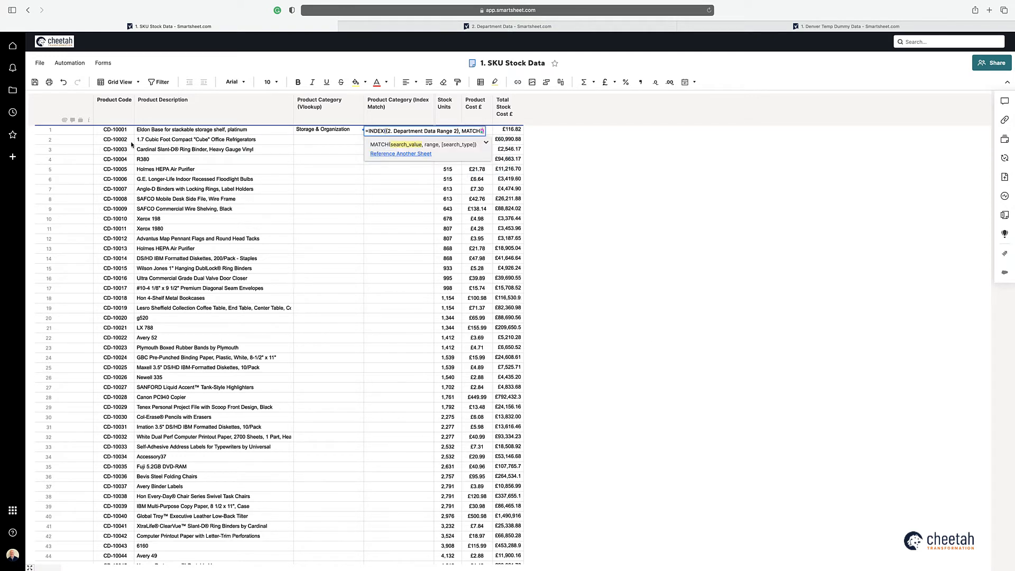
click(120, 130)
text(,)
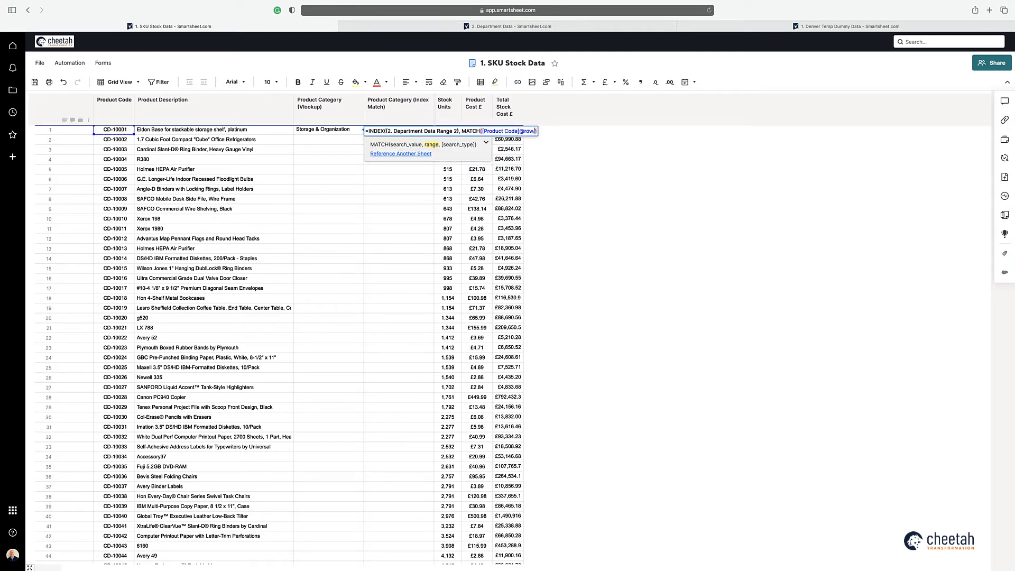
click(400, 154)
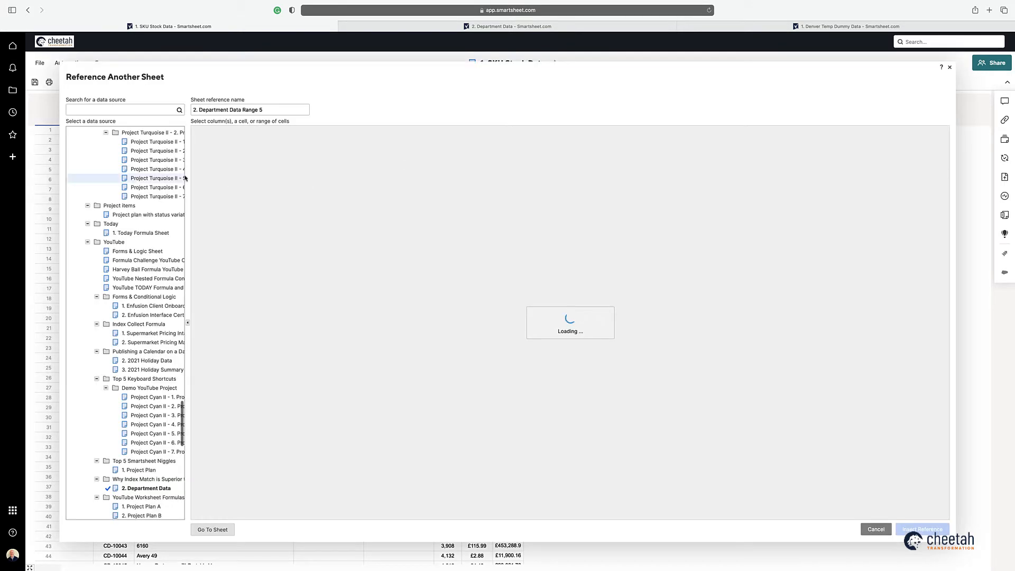
click(265, 139)
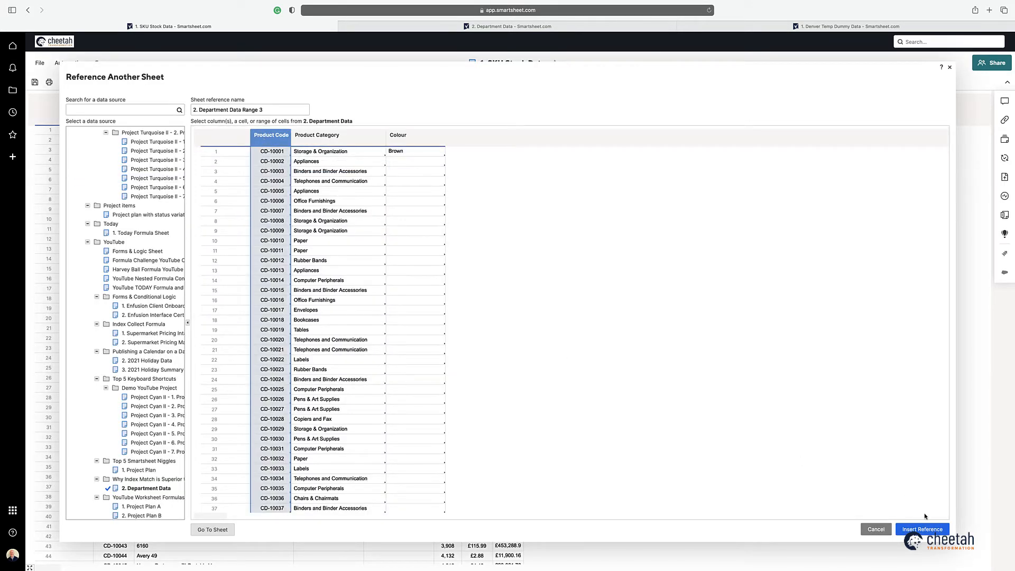
click(923, 529)
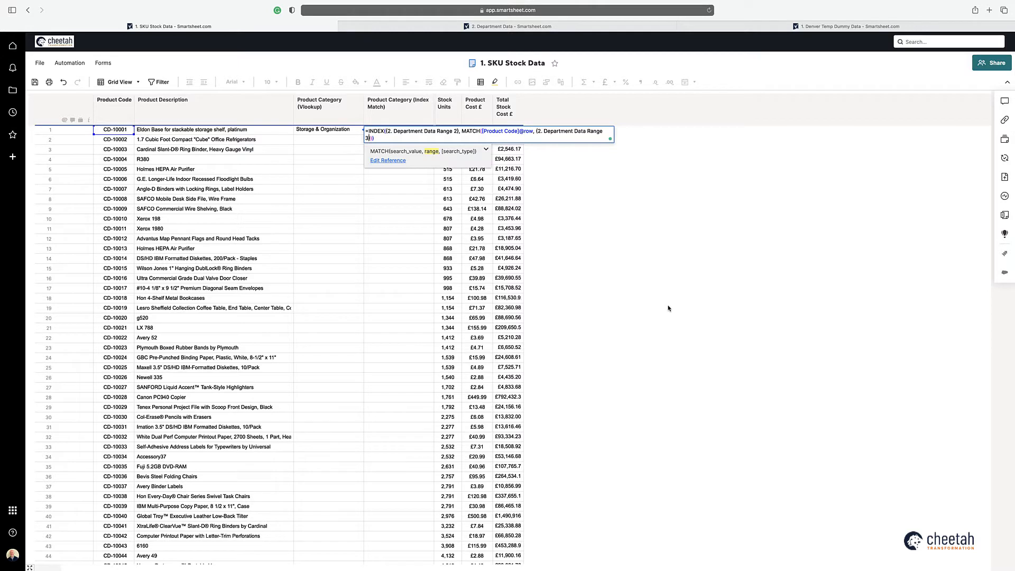
Complete the INDEX MATCH formula with search type 0 and save the sheet
key(Right)
text(,0)
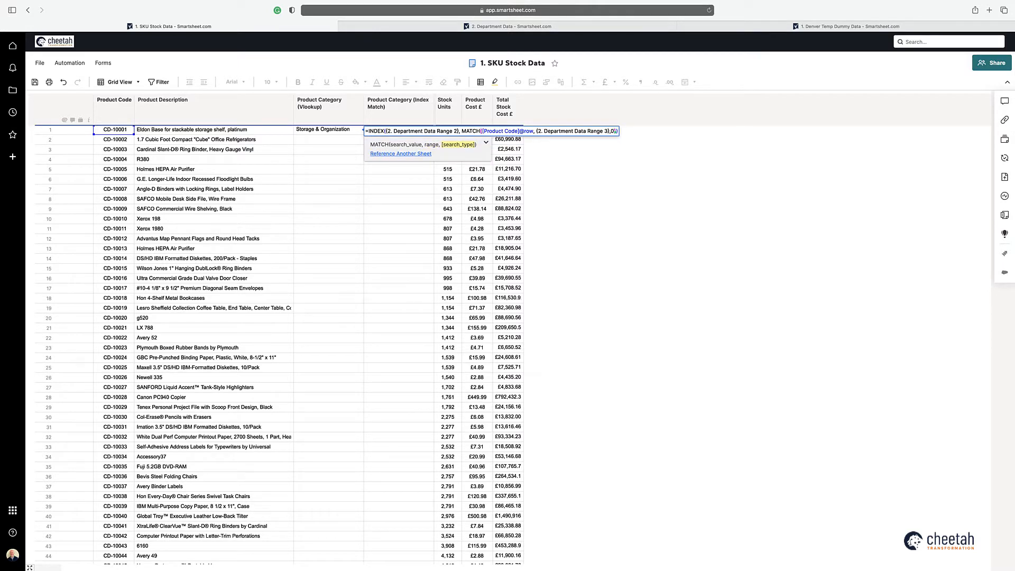
key(Return)
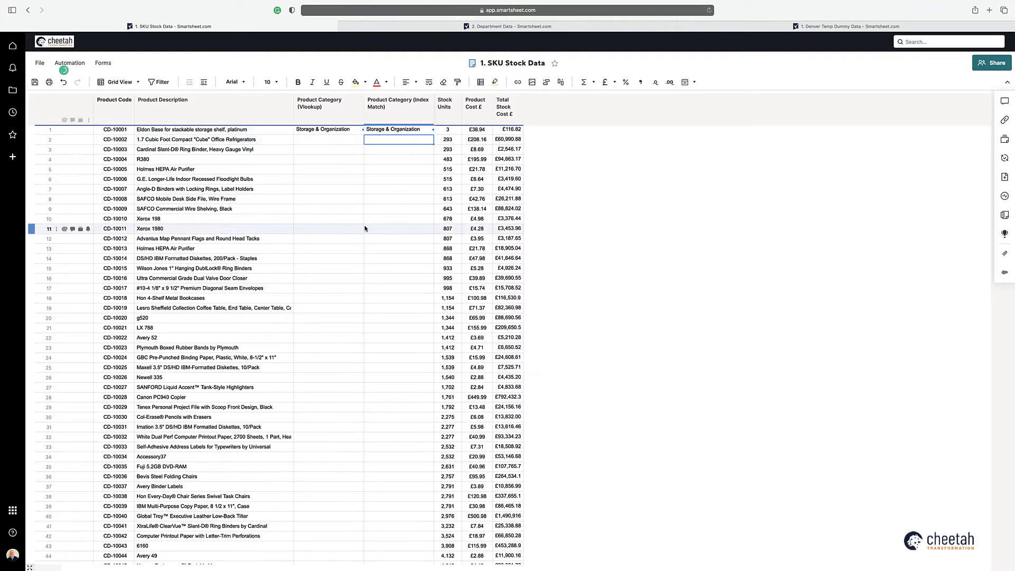
click(35, 82)
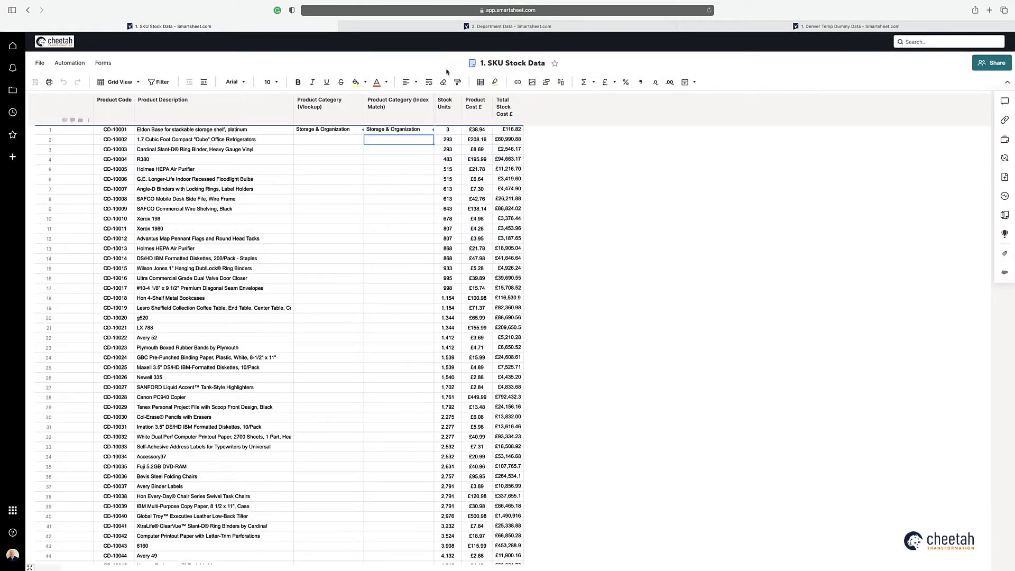
Move the Product Code column after the Colour column in the 2. Department Data sheet and save it
click(457, 27)
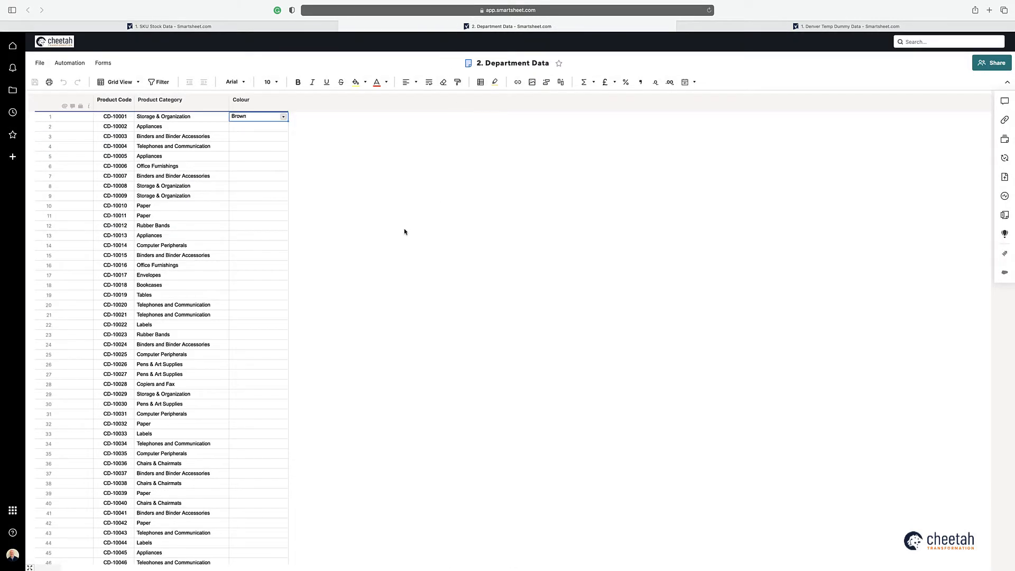
click(117, 105)
drag(117, 105, 267, 106)
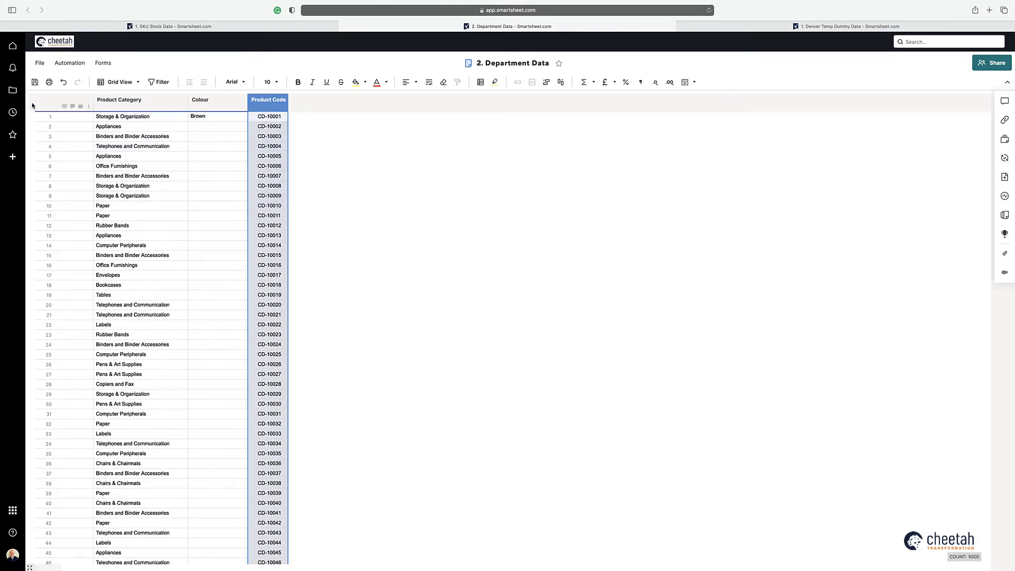
click(34, 82)
Reload the 1. SKU Stock Data sheet to check the row 1 results of both lookup formulas
click(269, 27)
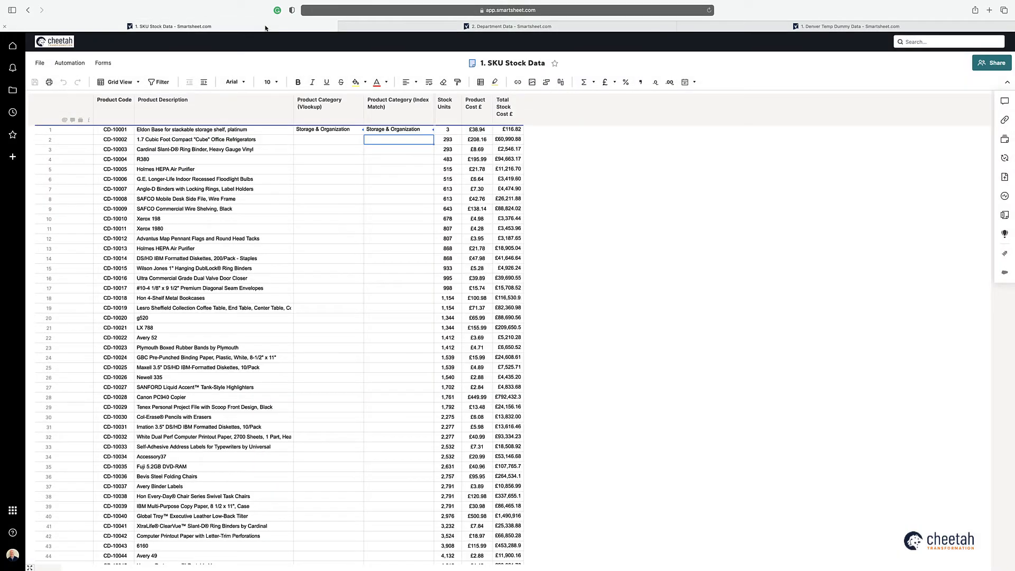
click(709, 10)
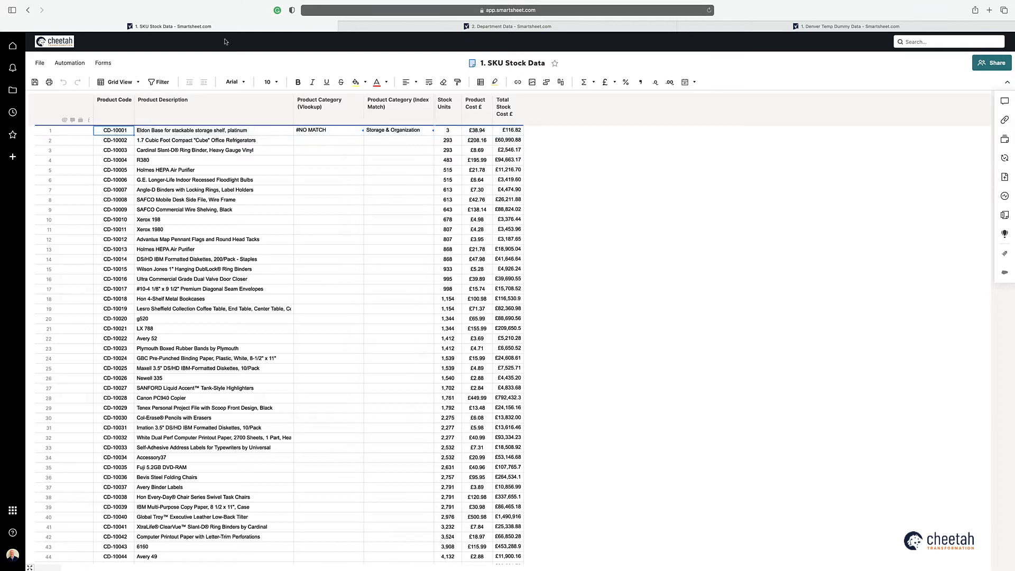
In 2. Department Data, move Product Code back before Product Category and insert a Text/Number column named INdex between them
click(390, 27)
drag(266, 109, 129, 109)
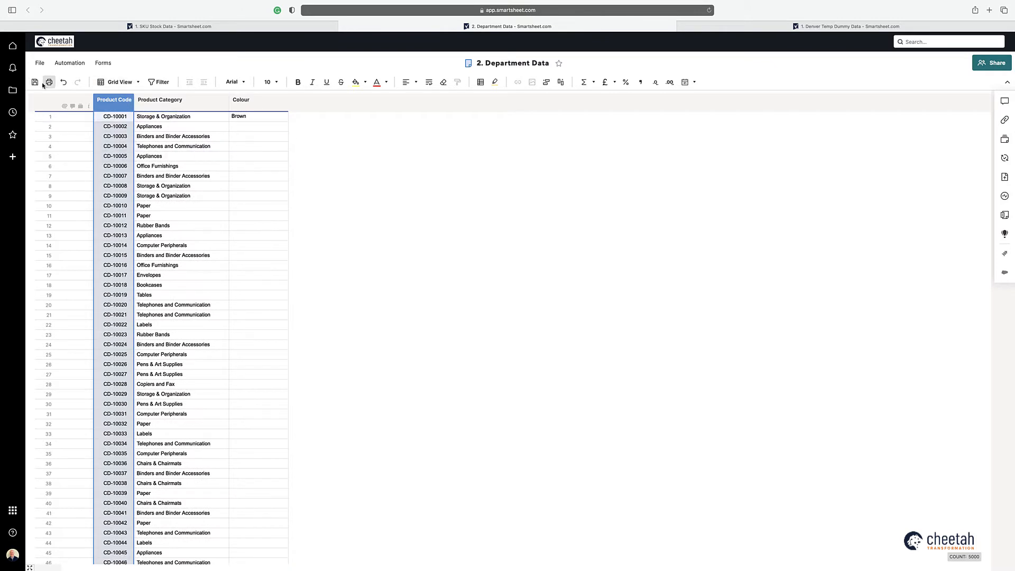
click(155, 105)
right_click(164, 108)
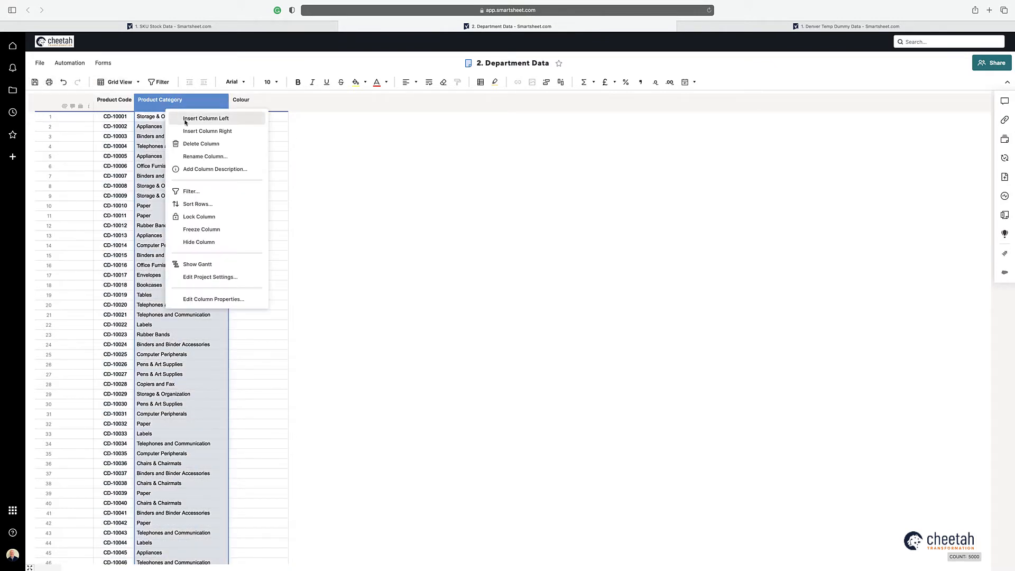
click(192, 119)
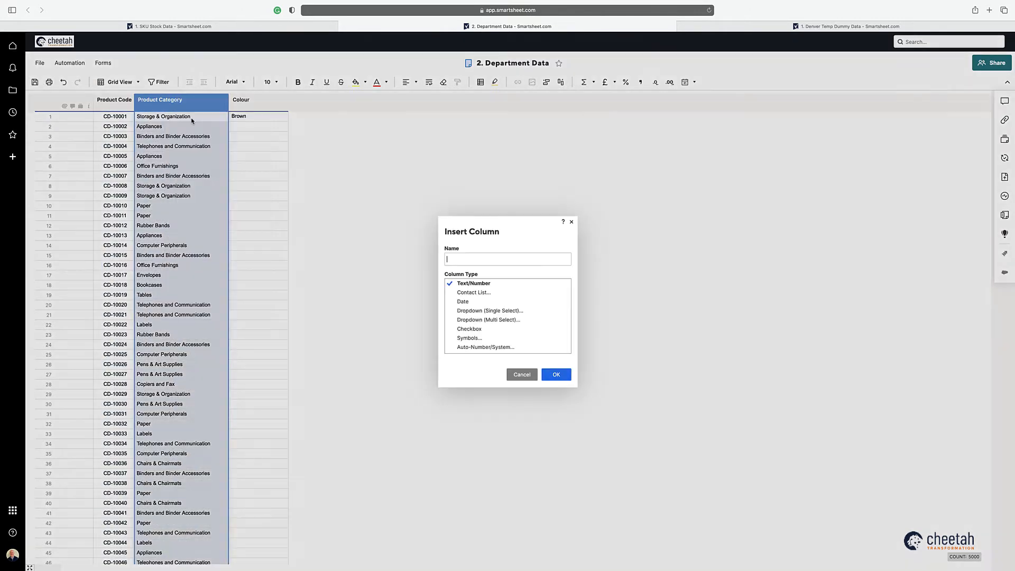
text(INdex)
key(Return)
Enter the numbers 1, 2, 3 and 4 in rows 1 to 4 of the INdex column
click(159, 118)
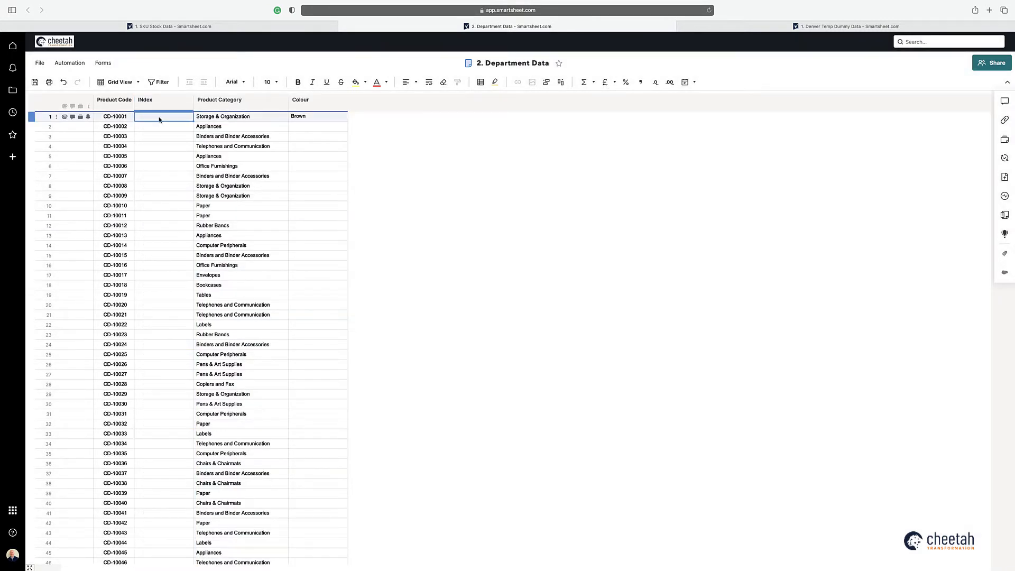
text(1)
key(Return)
text(2)
key(Return)
text(3)
key(Return)
text(4)
key(Return)
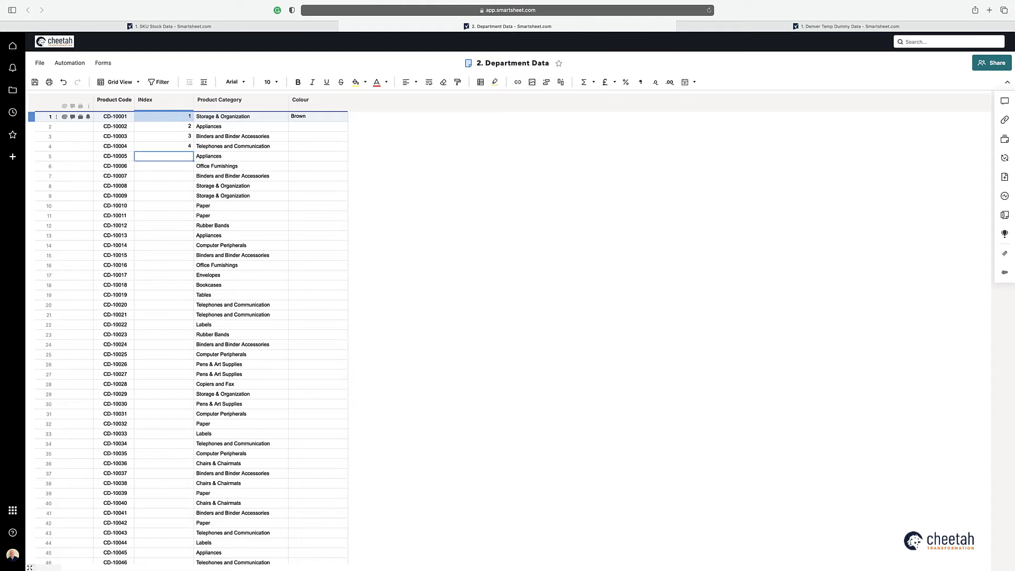
Centre-align the whole INdex column
click(157, 101)
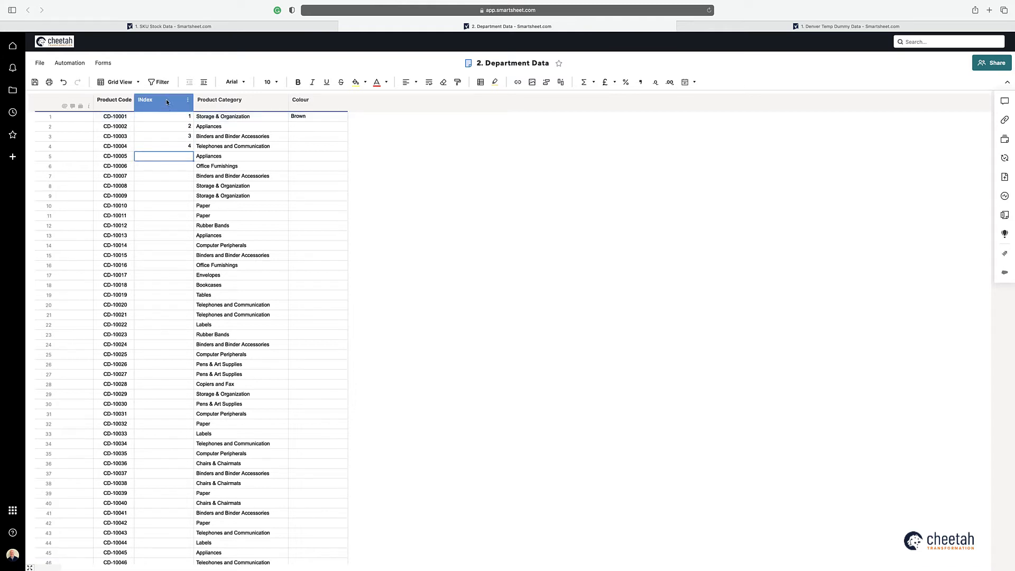
click(417, 86)
click(418, 103)
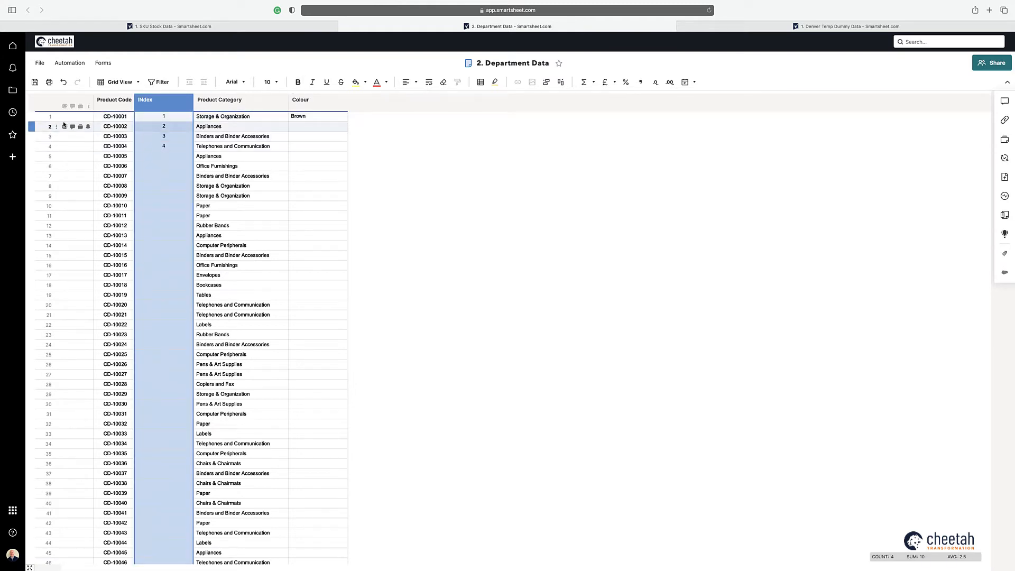
Save 2. Department Data and reload 1. SKU Stock Data to check the row 1 VLOOKUP and INDEX MATCH results
click(35, 83)
click(175, 26)
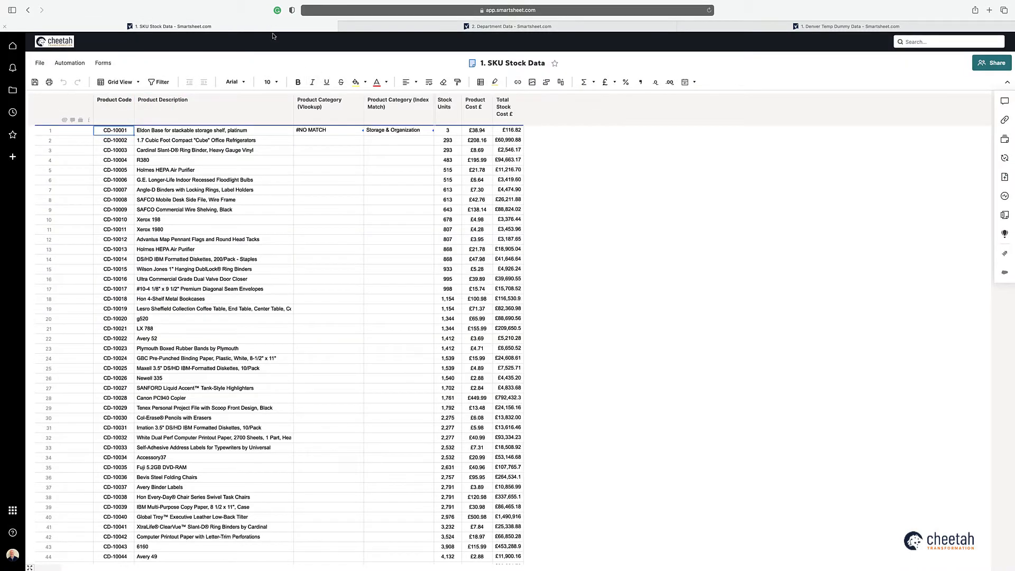
click(710, 11)
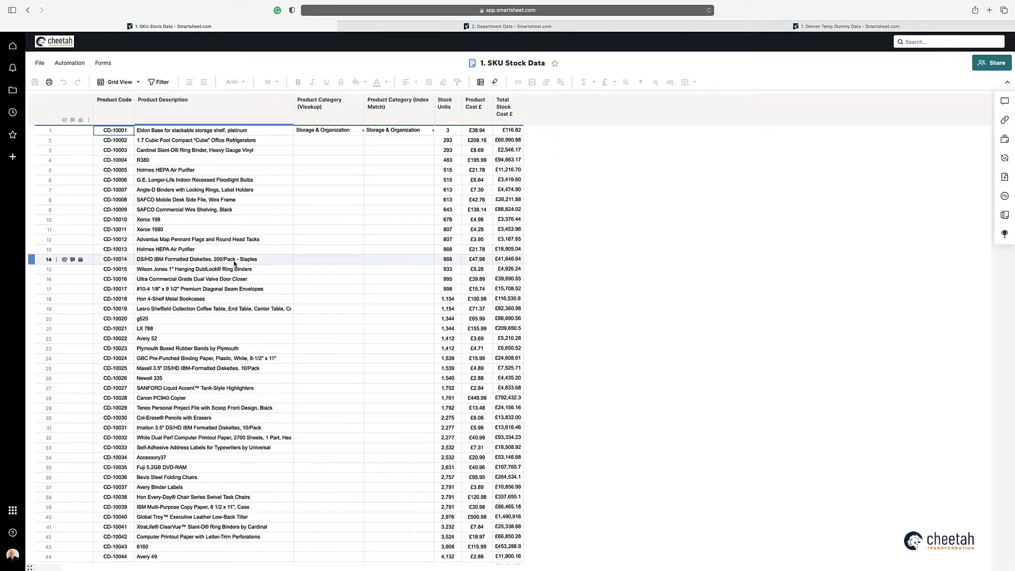
click(333, 114)
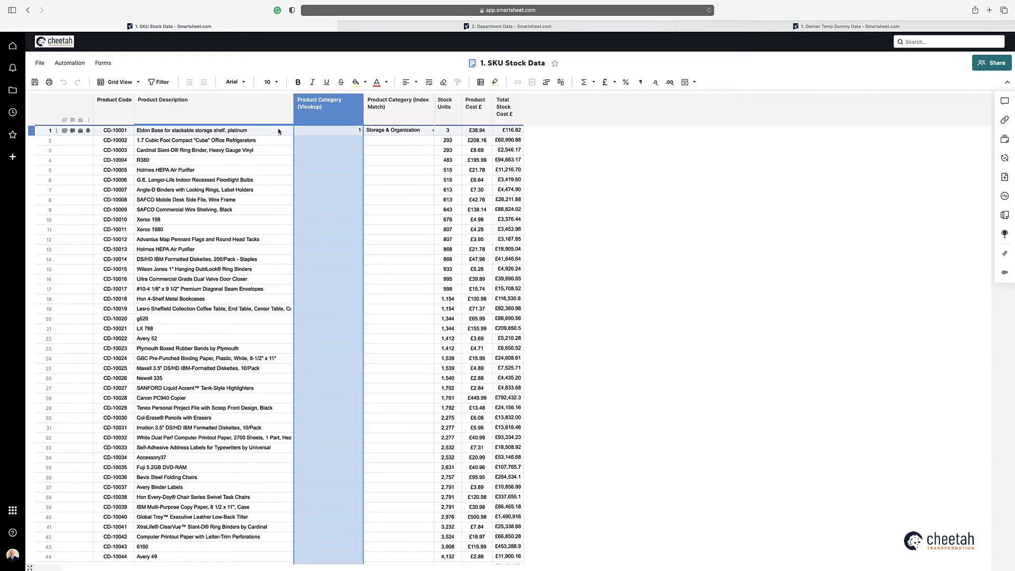
Review 2. Department Data, then examine the columns of 1. Denver Temp Dummy Data from the first one through TEMP as a wide lookup source
key(ctrl+Tab)
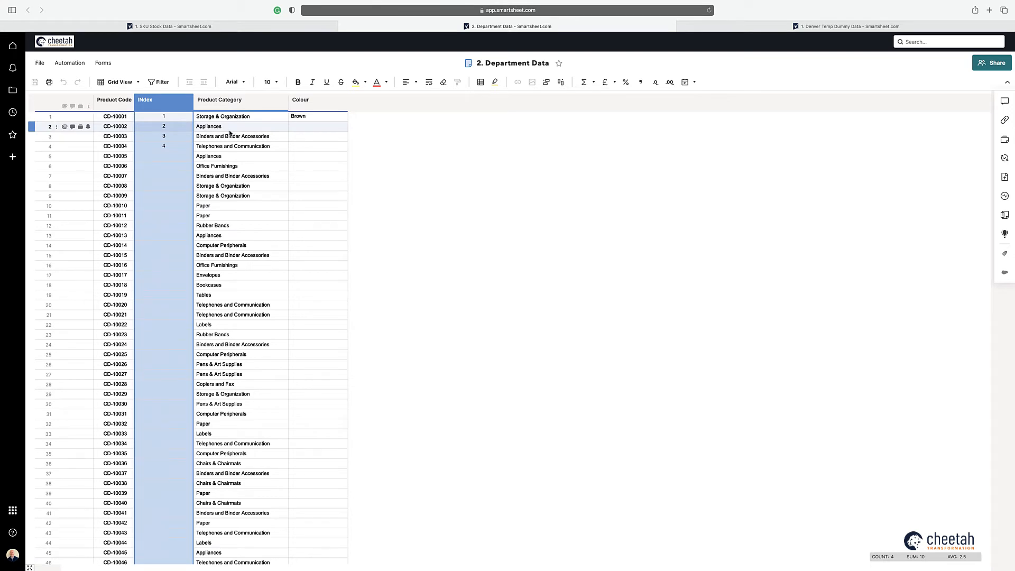
key(ctrl+Tab)
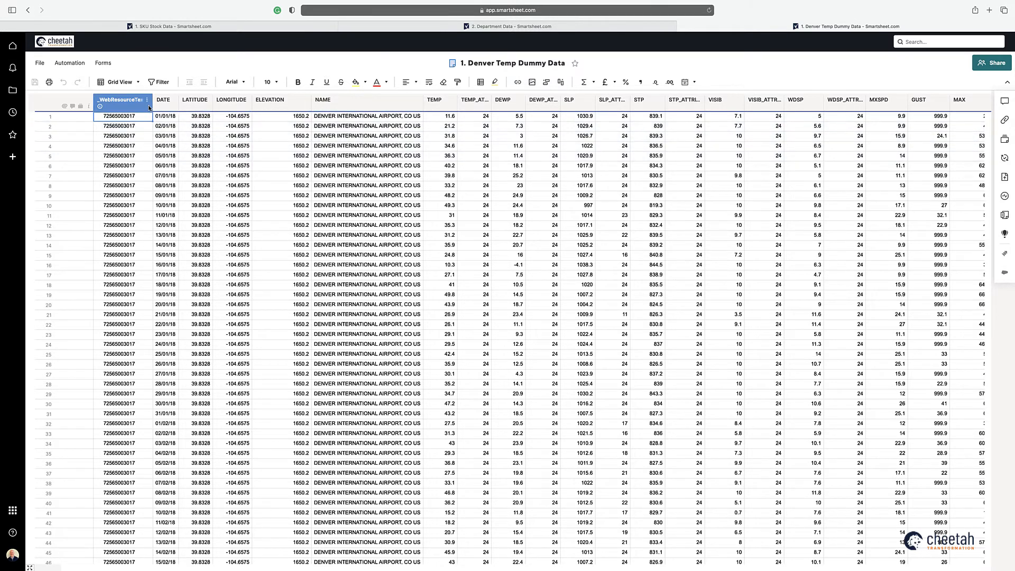
click(434, 99)
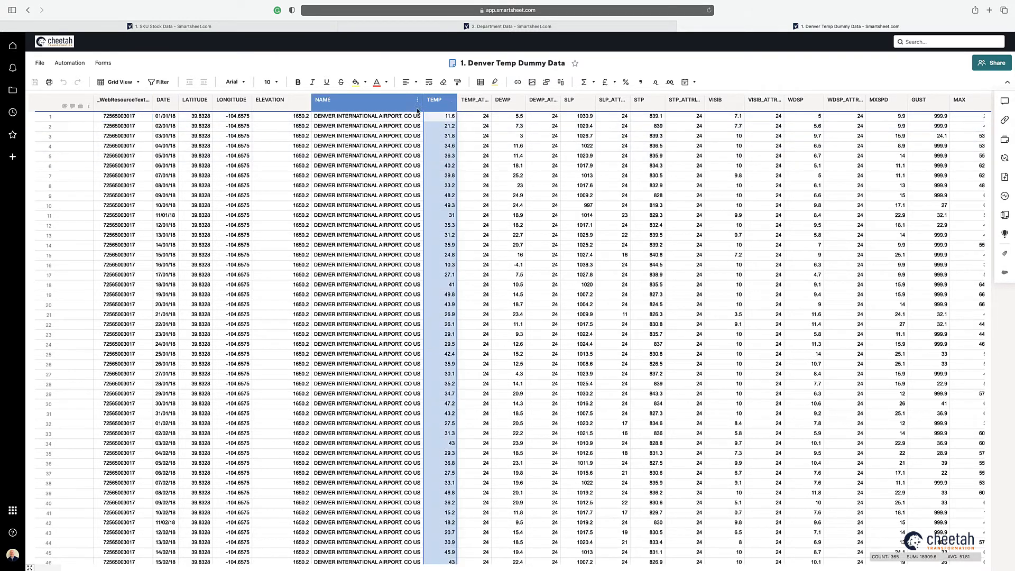
click(126, 100)
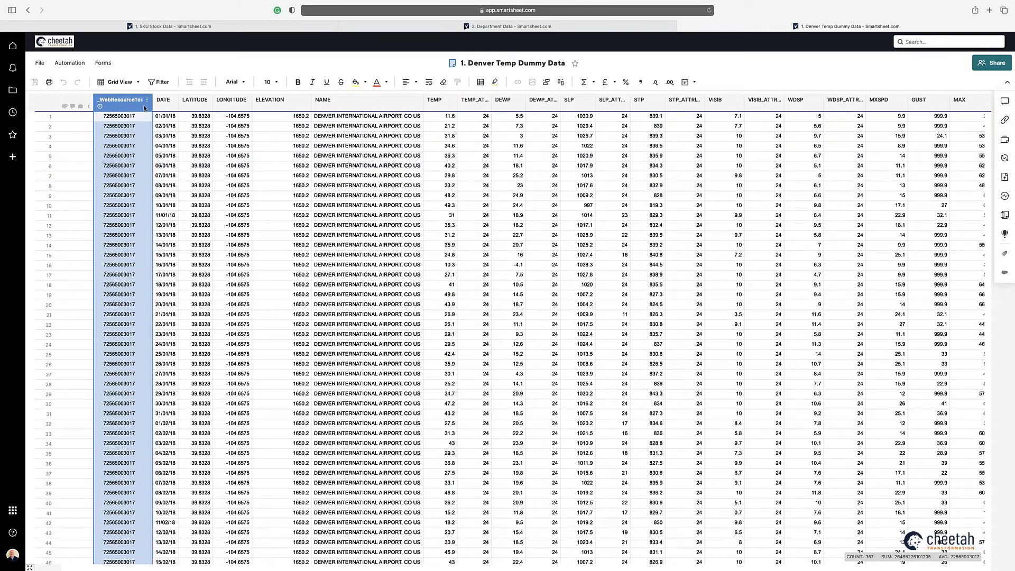
click(163, 100)
click(232, 101)
click(275, 101)
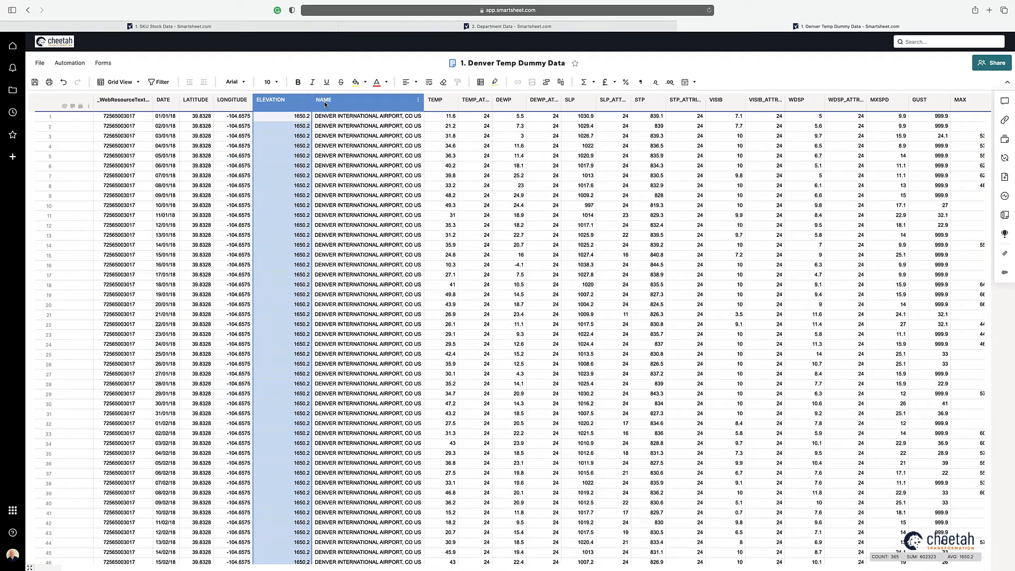
click(325, 102)
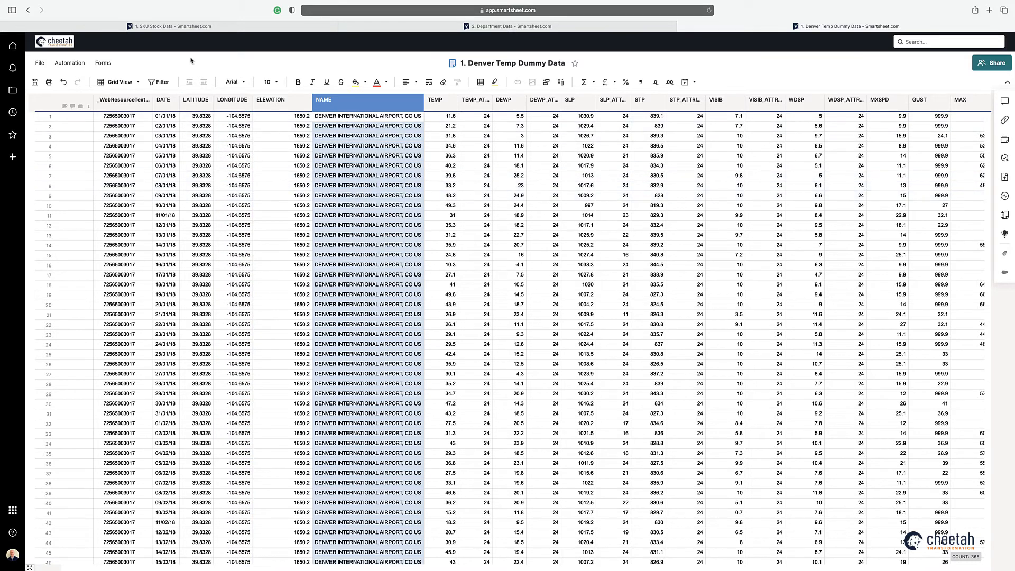
Review the lookup columns in 1. SKU Stock Data against the Product Code and Product Category columns in 2. Department Data
click(205, 28)
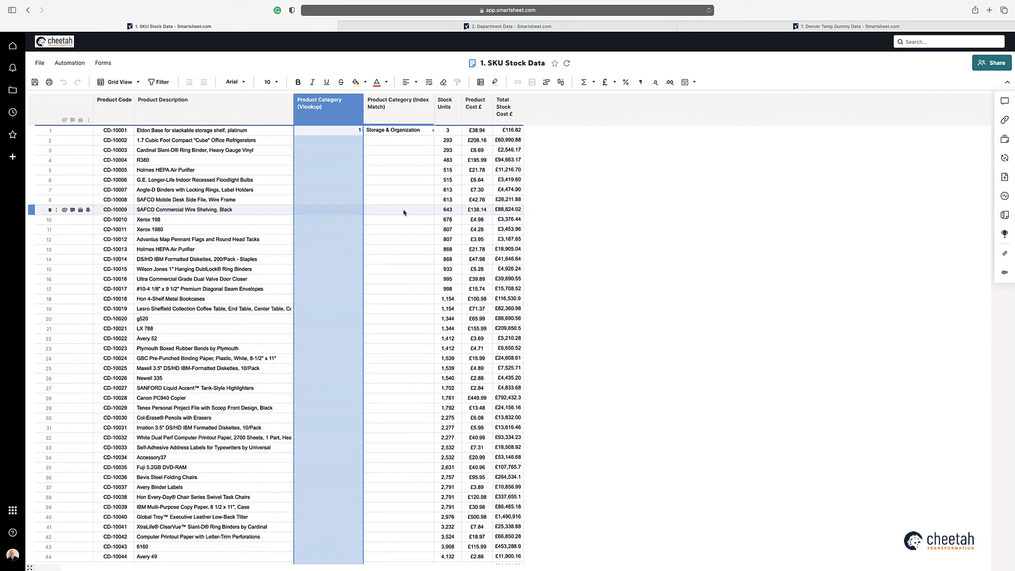
click(439, 27)
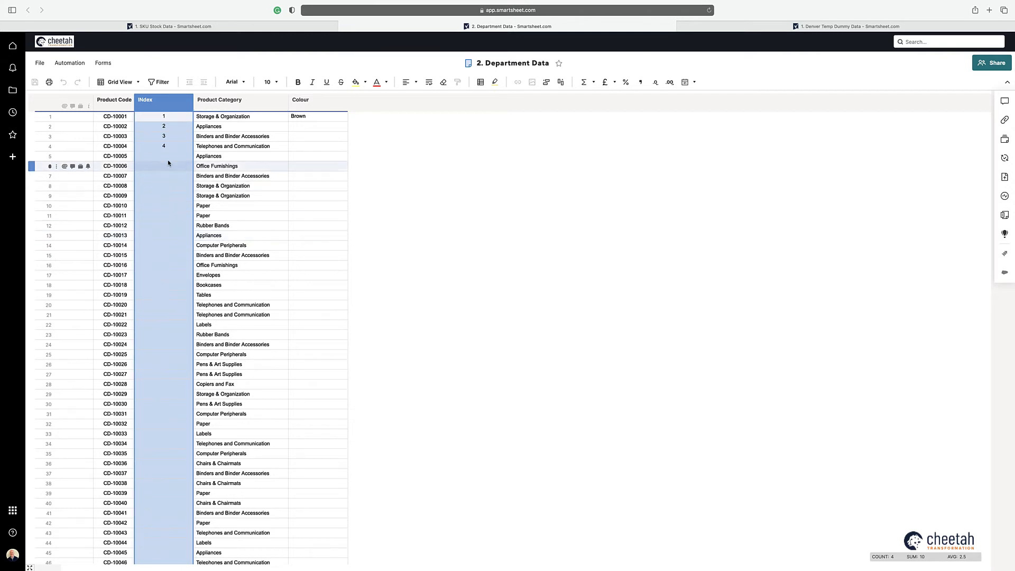
click(114, 101)
super+click(230, 106)
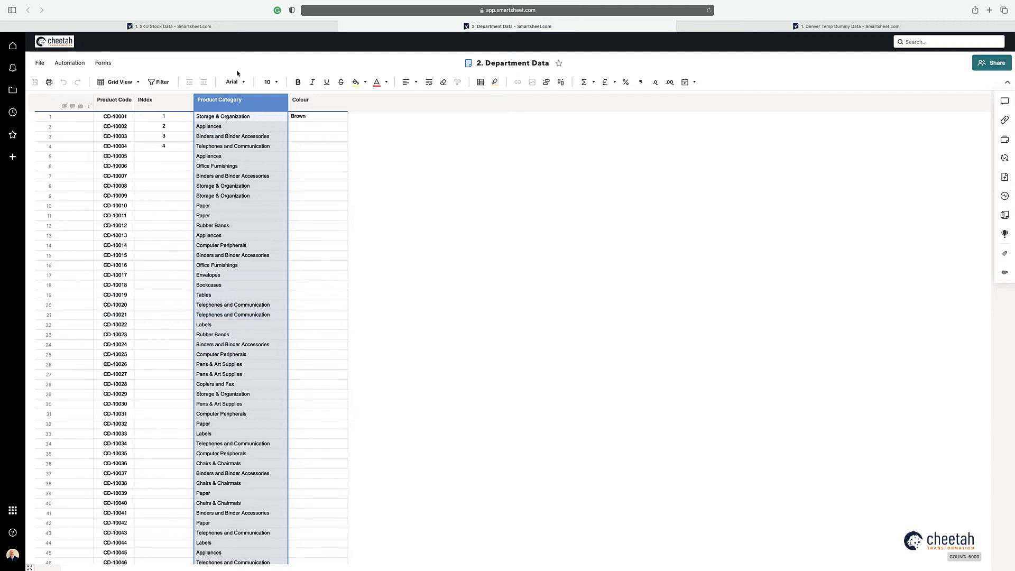
Unhide all hidden columns in the 1. SKU Stock Data sheet
click(169, 26)
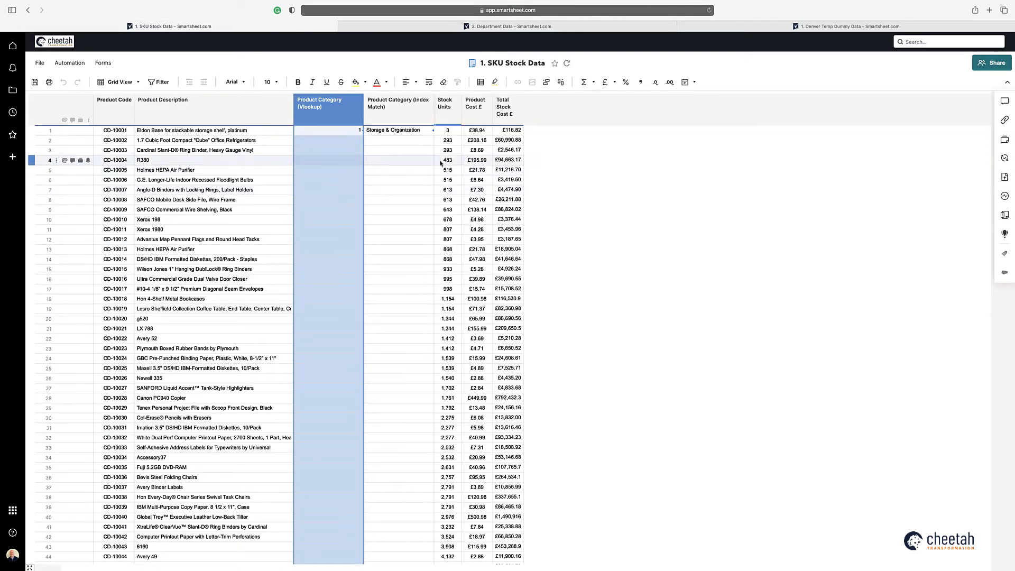
right_click(446, 119)
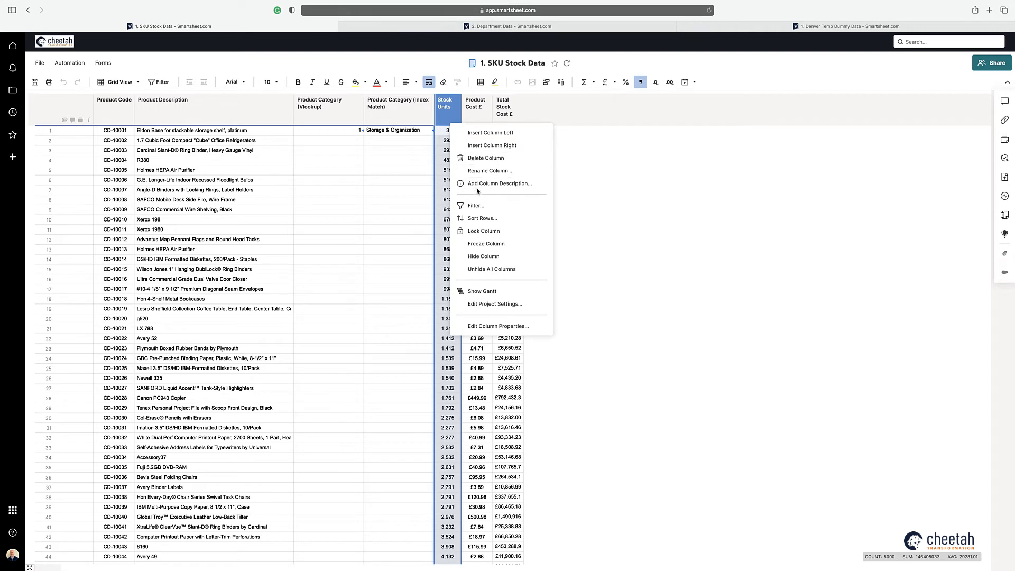
click(491, 268)
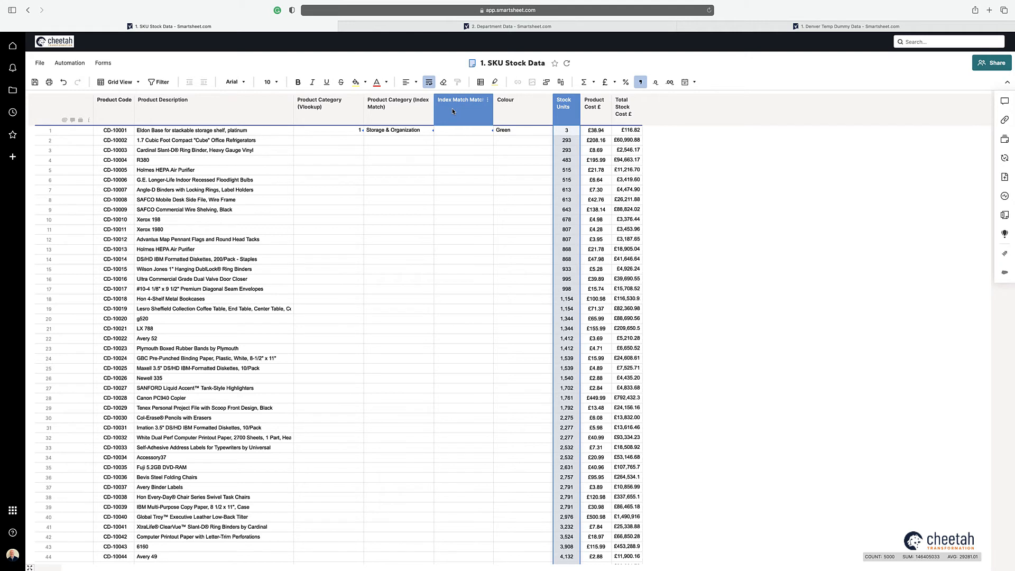
Strip the IFERROR wrapper and its empty-text fallback from the row 1 Index Match Match formula, keeping the INDEX and both MATCH functions
double_click(454, 131)
text(=IFERROR(INDEX({2. Department Data Range 2}, MATCH([Product Code]@row, {2. Department Data Range 3}, MATCH(Colour@row, {2. Department Data Range 4}, 0))), ""))
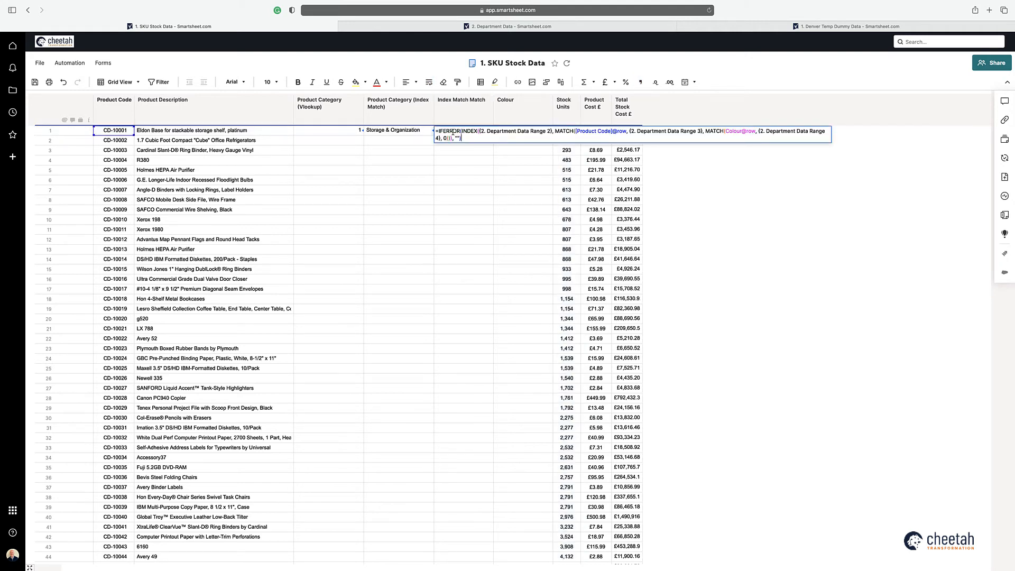
click(461, 130)
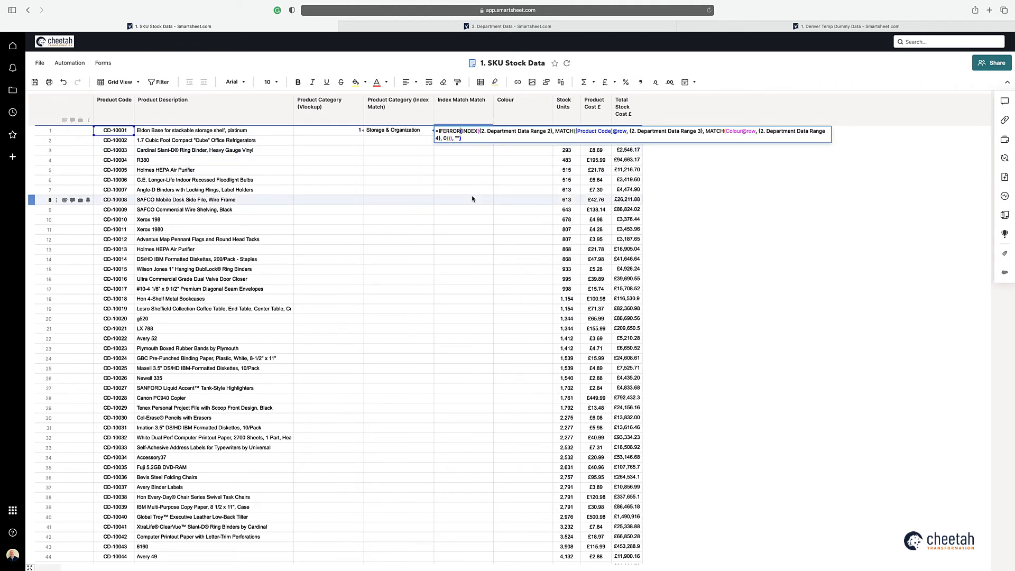
key(BackSpace)
key(BackSpace)
key(BackSpace)
key(BackSpace)
key(BackSpace)
key(BackSpace)
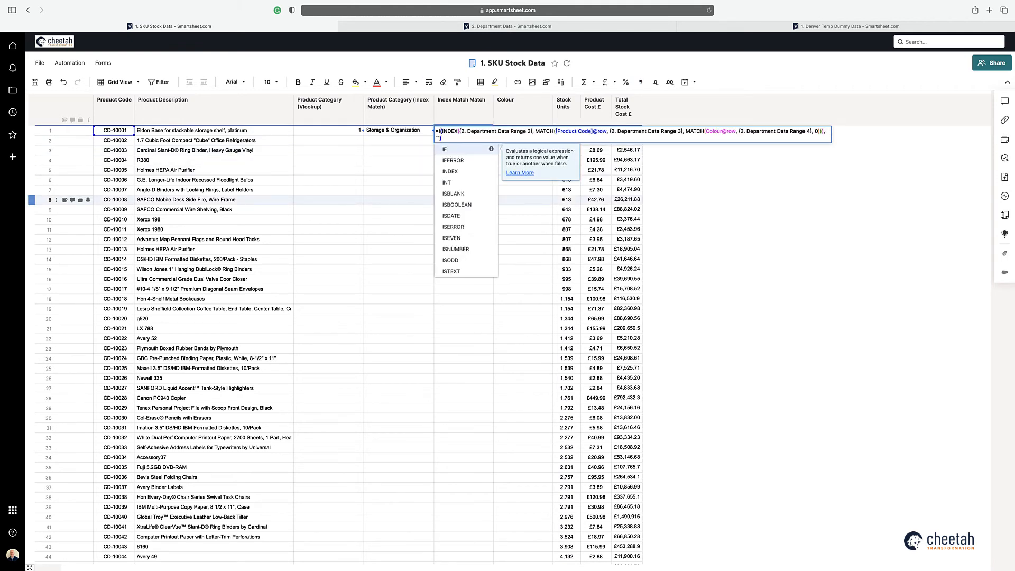
key(BackSpace)
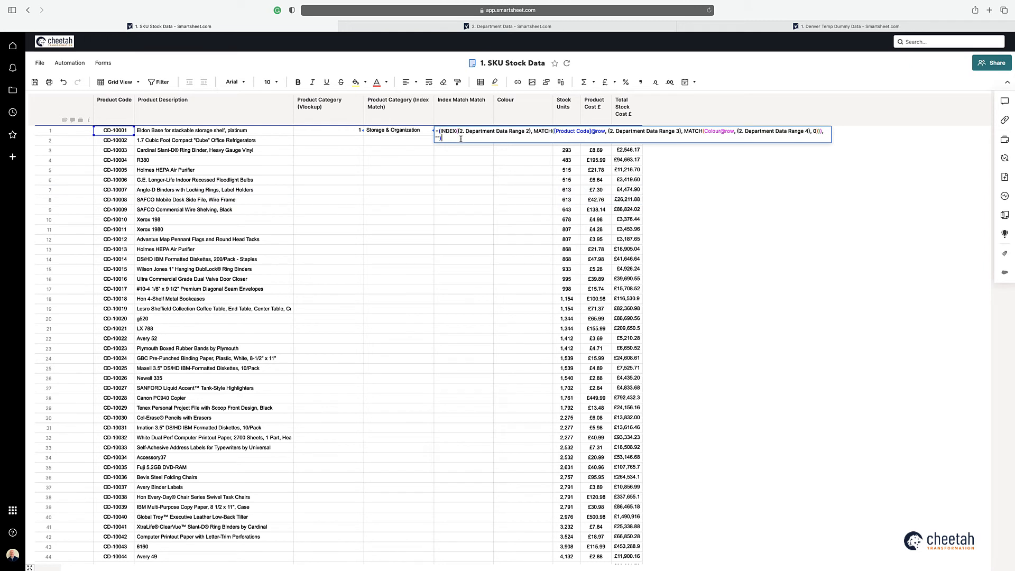
key(BackSpace)
key(BackSpace)
key(BackSpace)
key(BackSpace)
key(BackSpace)
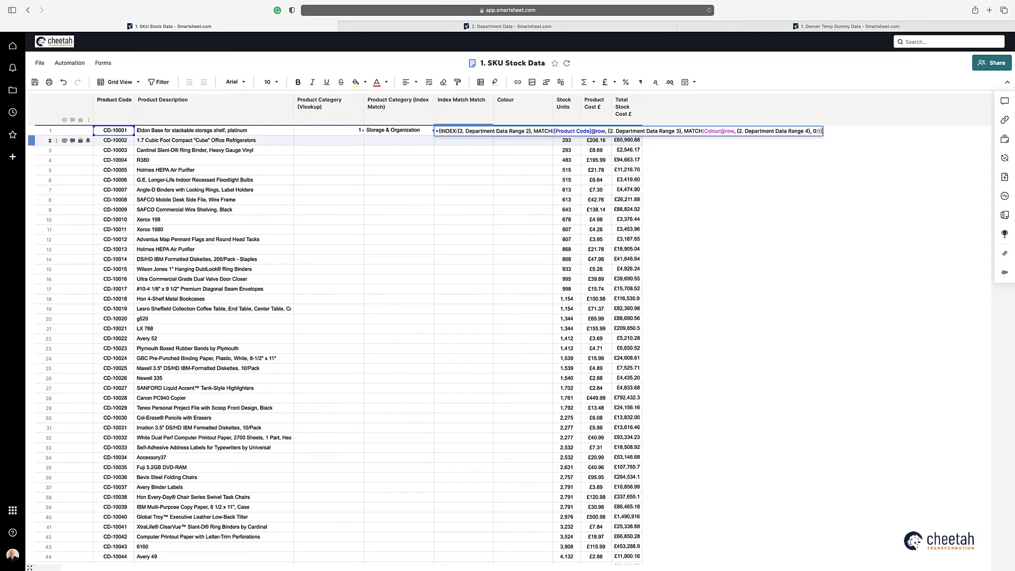
key(Return)
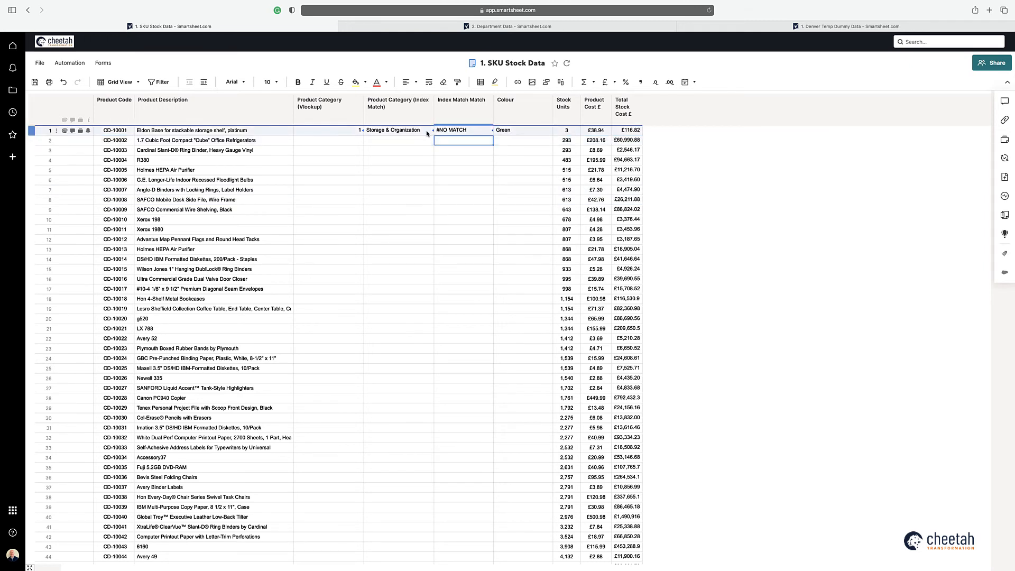
Inspect the row 1 Index Match Match formula and the Product Code and Colour references it uses
click(467, 132)
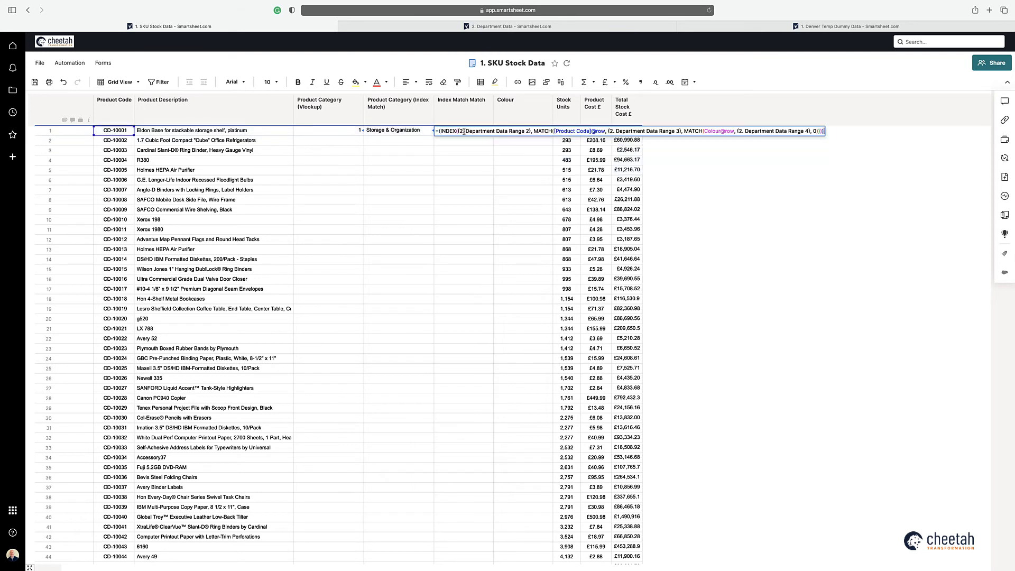
click(467, 132)
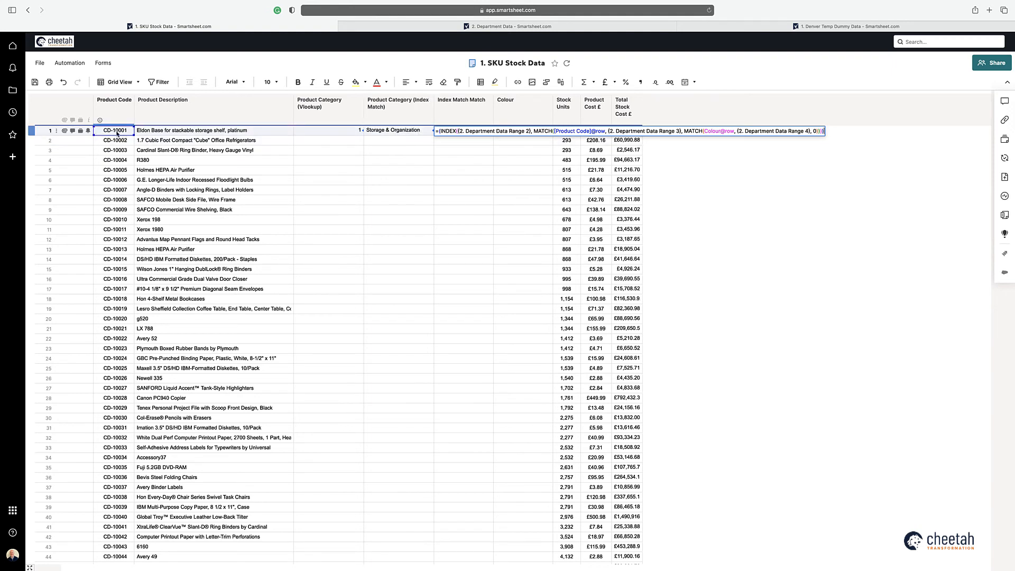
click(464, 161)
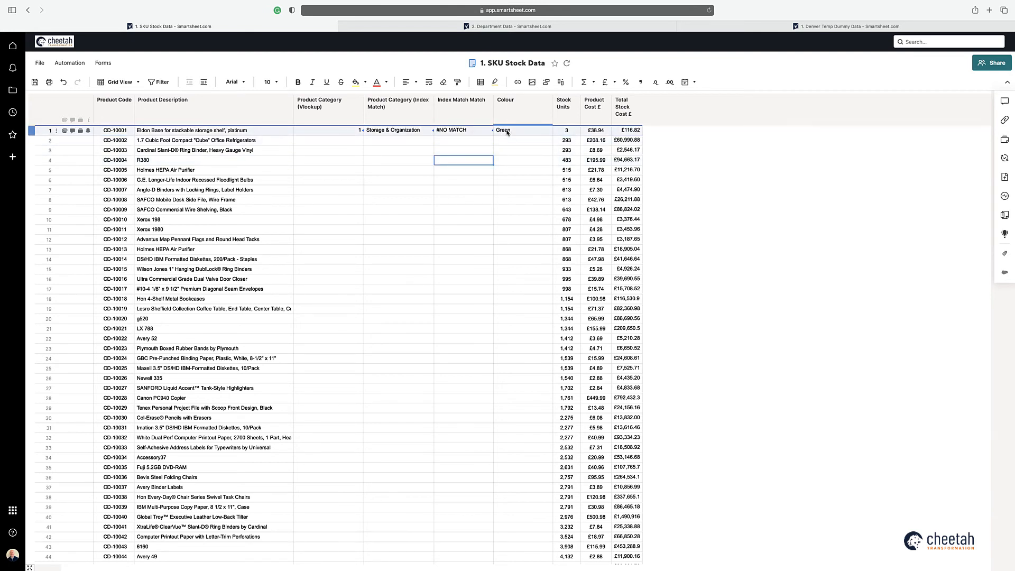
Check the row 1 Colour in 2. Department Data and set Colour in row 1 of 1. SKU Stock Data to Brown
click(467, 29)
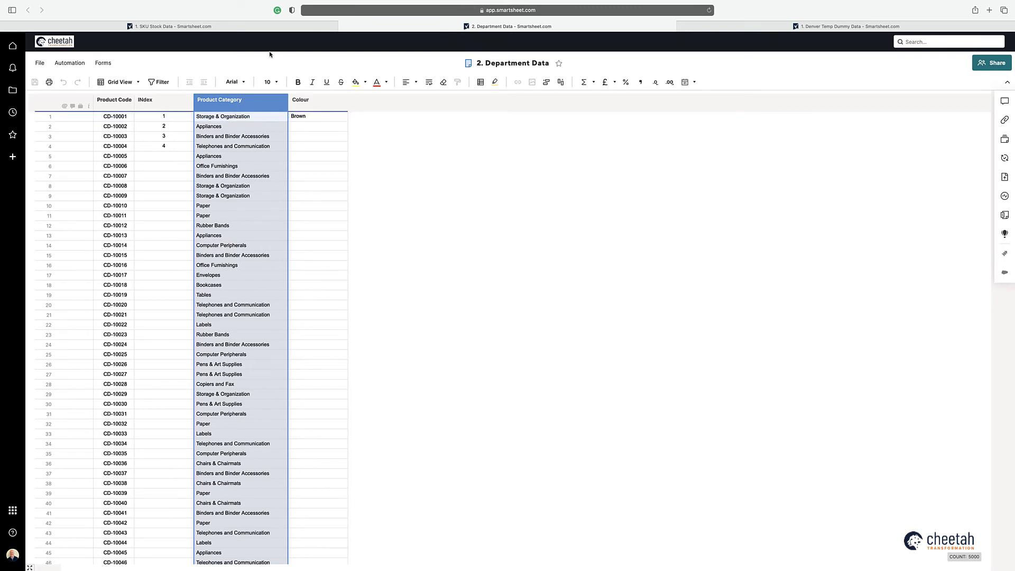
click(269, 26)
click(508, 130)
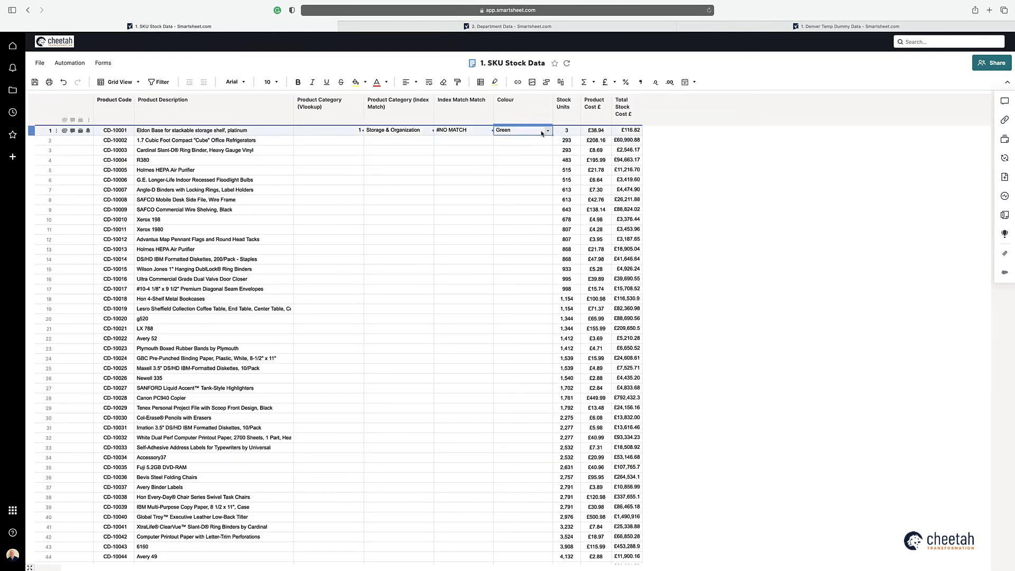
click(548, 130)
click(514, 154)
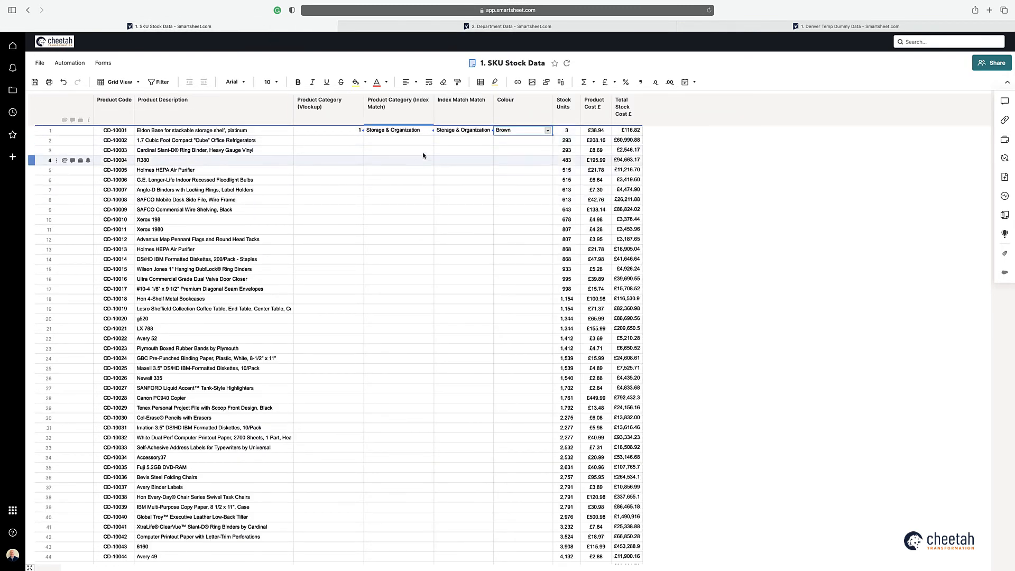